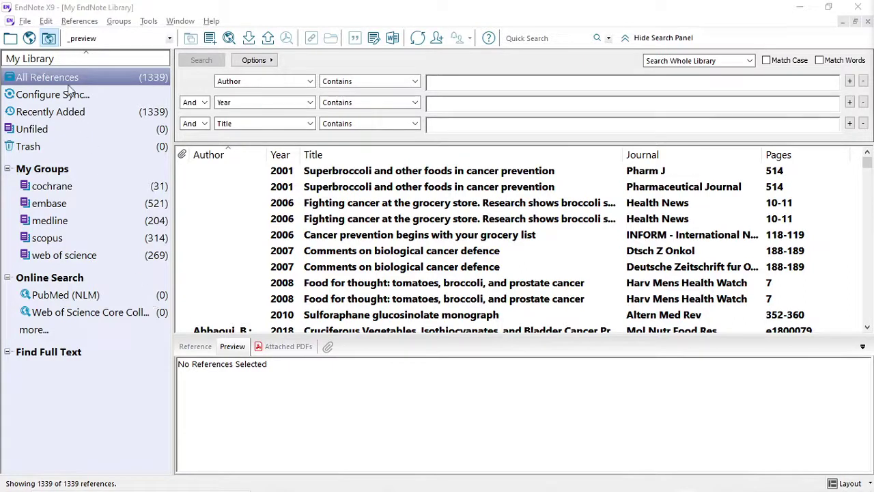
Step: In the Duplicates preferences, tick Year alongside Author, Title and Secondary Title
left_click(47, 23)
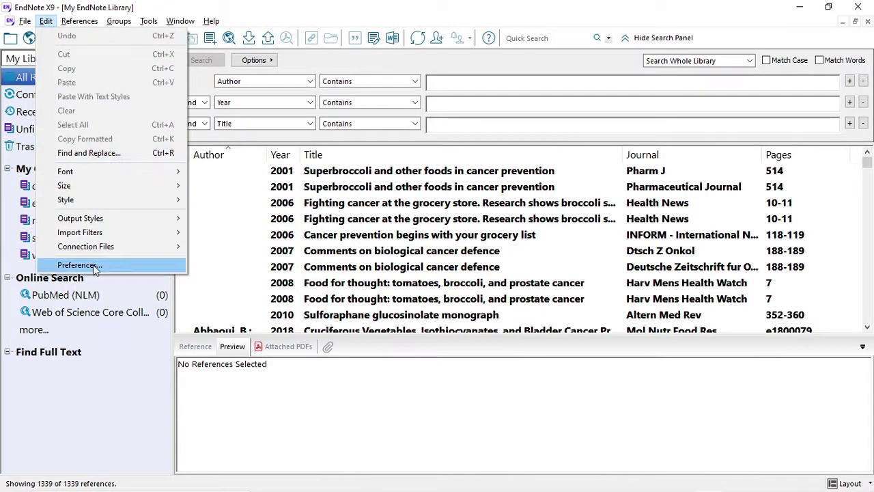
left_click(95, 268)
left_click(295, 144)
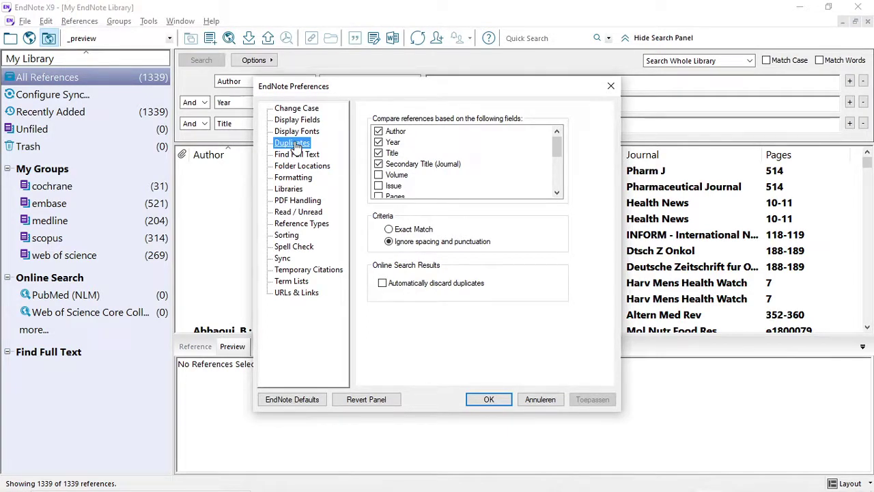
left_click(379, 142)
Step: Save the preferences, run Find Duplicates, and trash the selected copies, leaving 1144 references
left_click(498, 401)
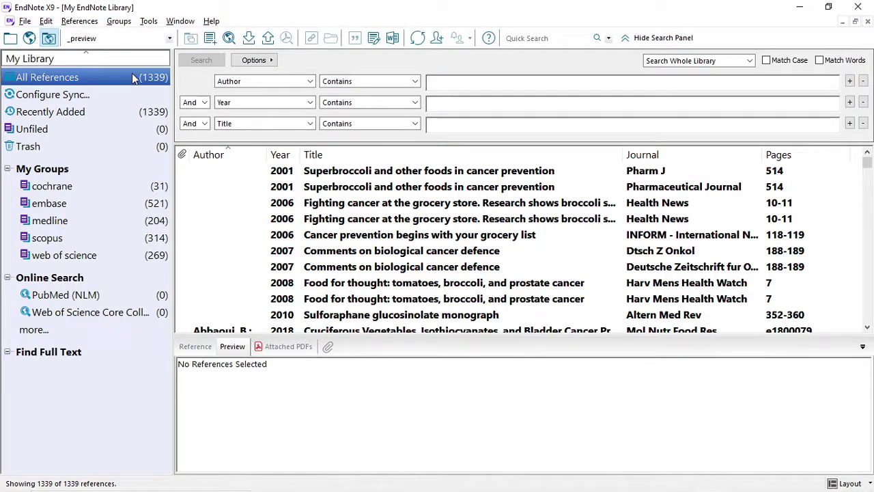
left_click(384, 237)
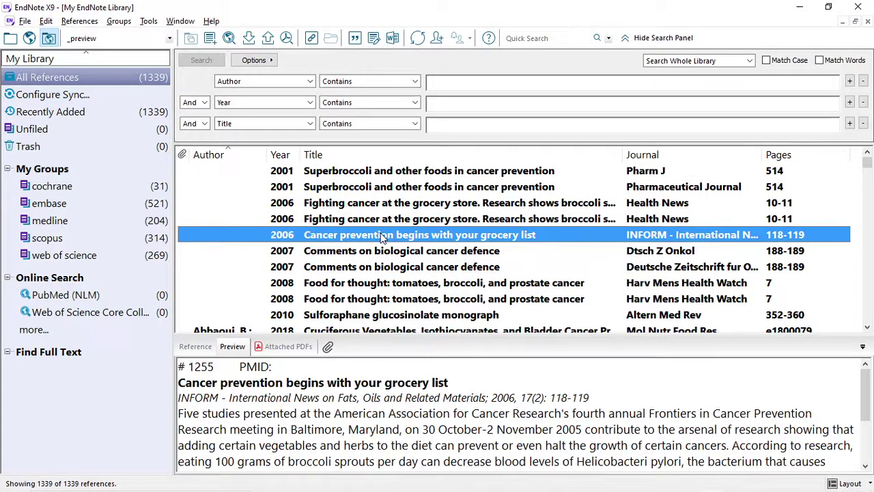
left_click(80, 21)
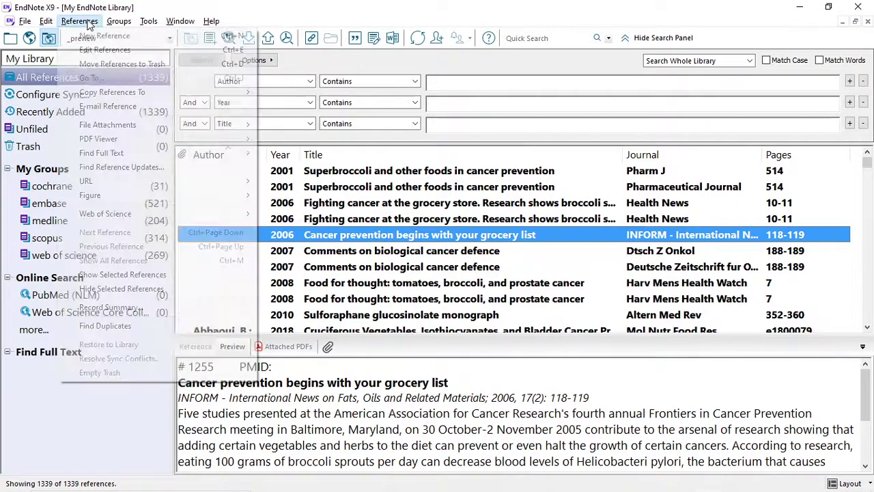
left_click(142, 328)
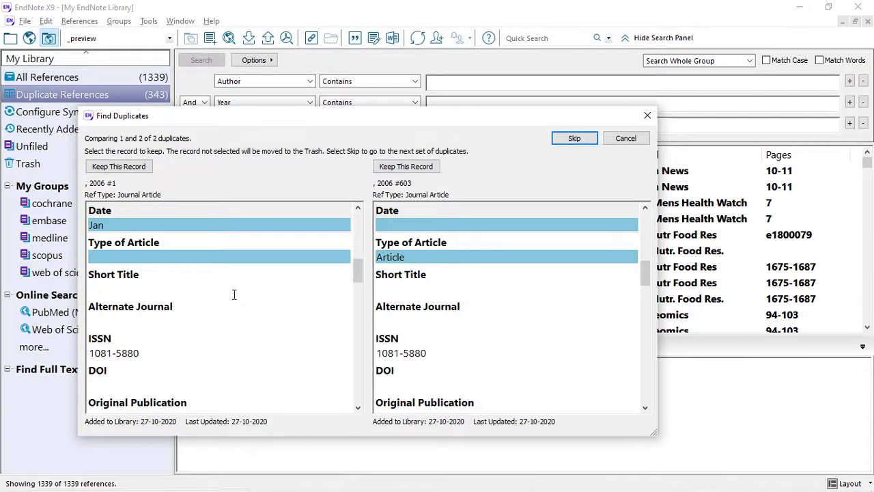
left_click(626, 138)
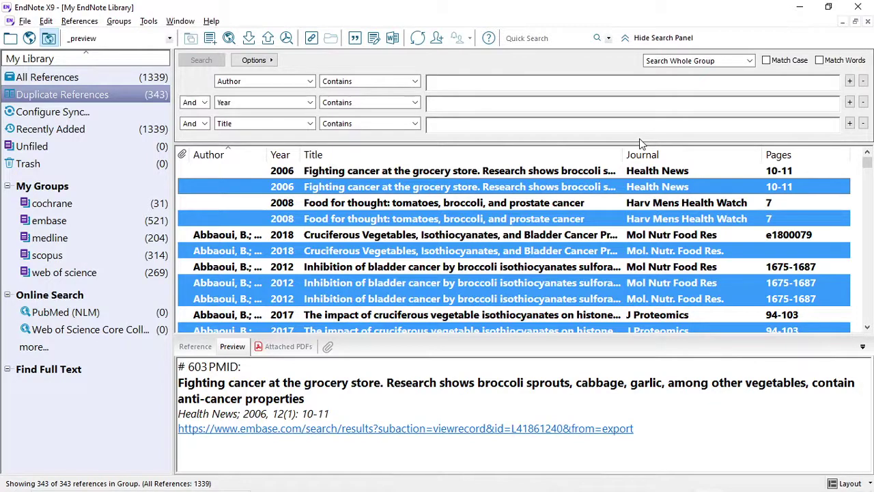
key("Delete")
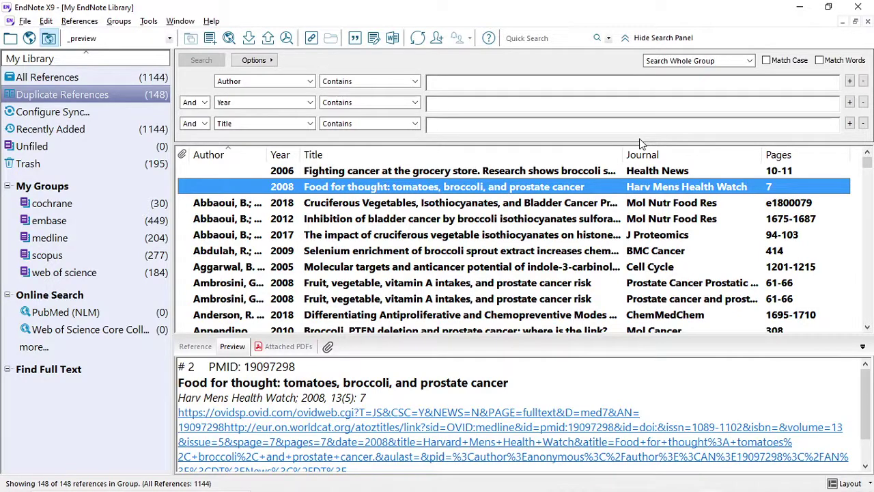
Step: Replace Secondary Title (Journal) with Pages in the Duplicates preferences and save
left_click(46, 22)
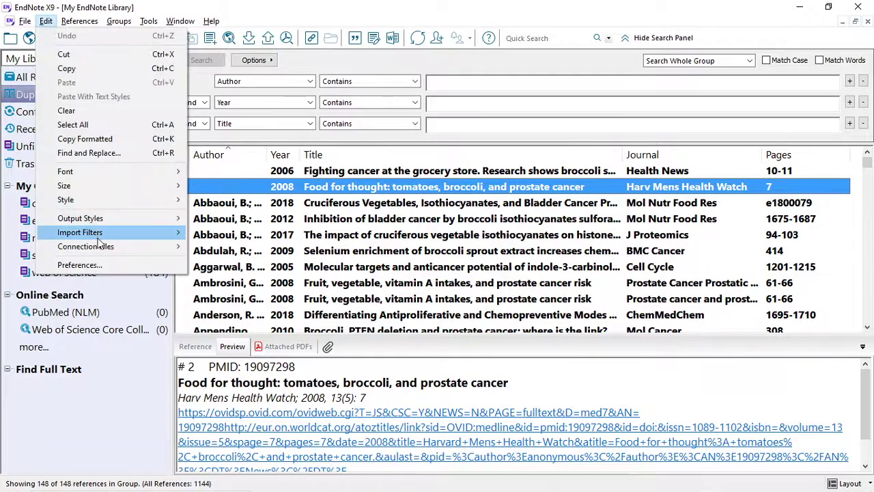
left_click(102, 266)
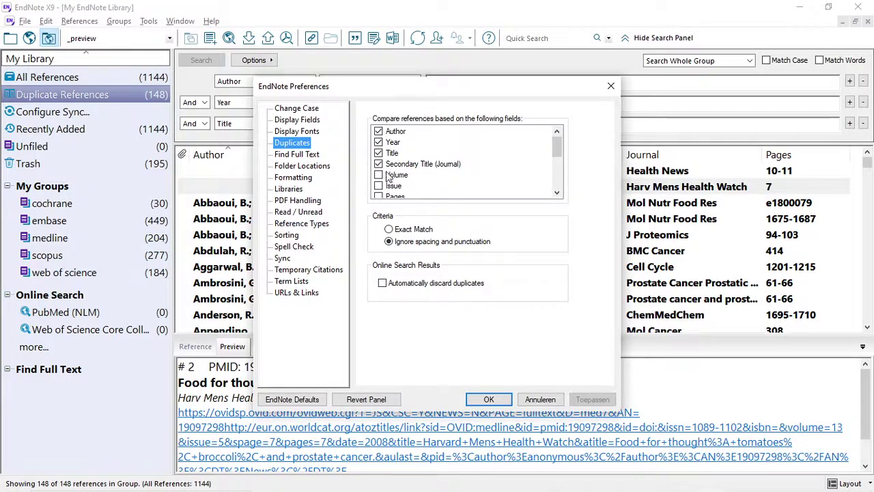
left_click(380, 166)
left_click(380, 166)
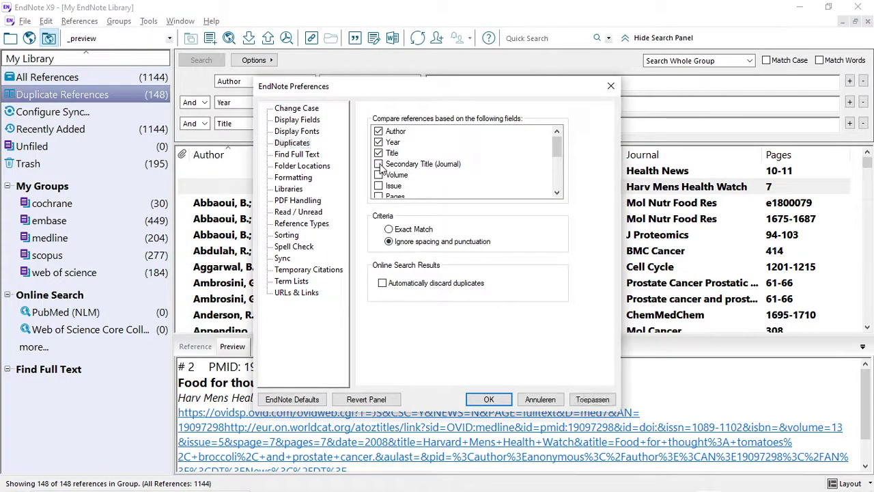
scroll(380, 172, "down", 1)
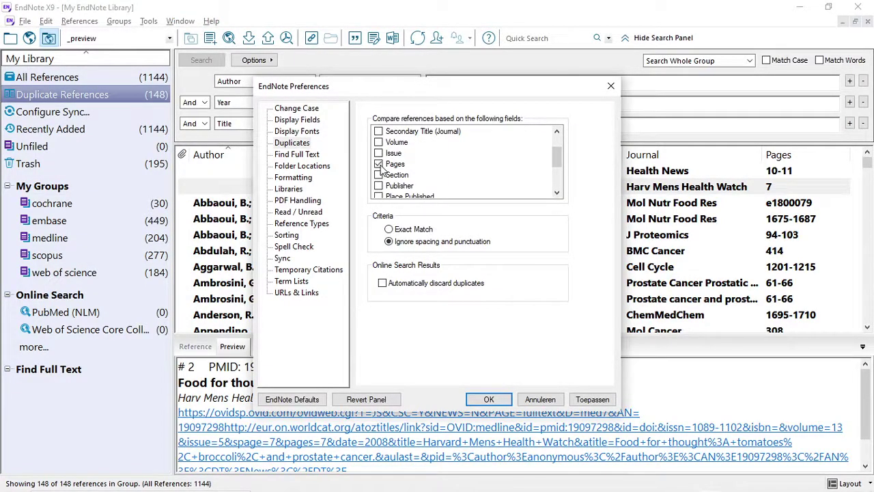
scroll(394, 170, "up", 1)
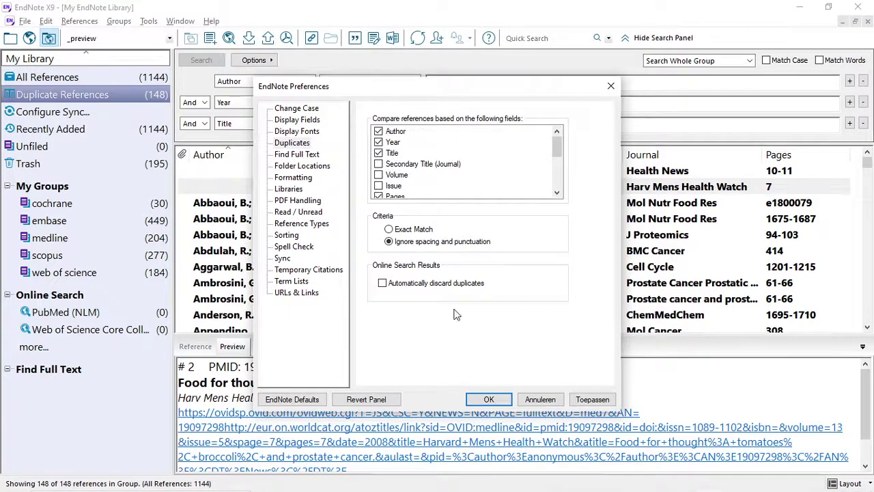
left_click(505, 401)
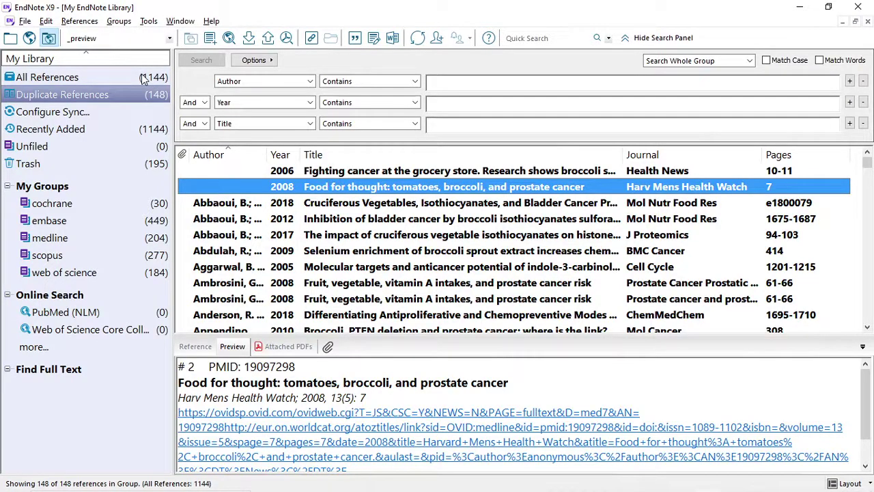
Step: Rerun Find Duplicates on All References and trash the flagged copies, leaving 889 references
left_click(143, 79)
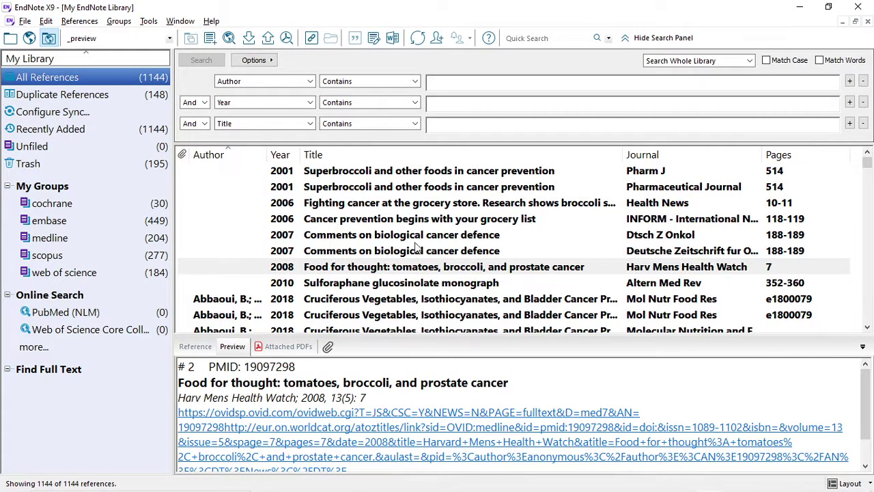
left_click(416, 250)
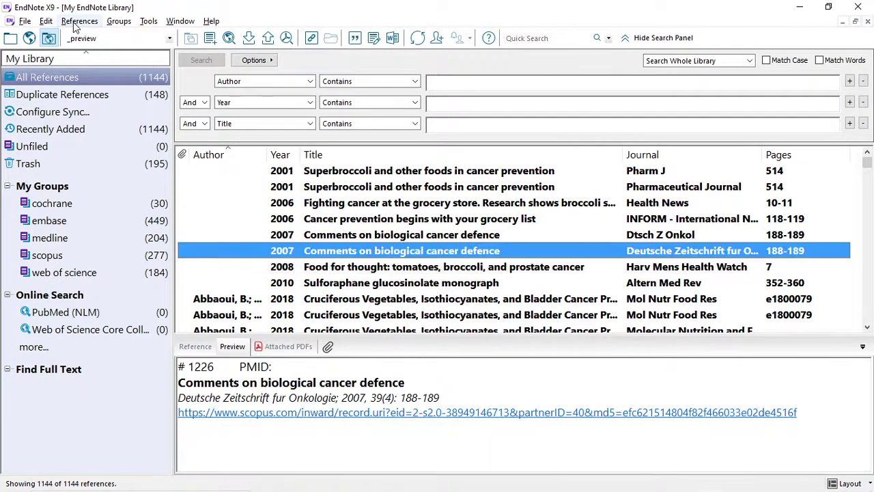
left_click(77, 23)
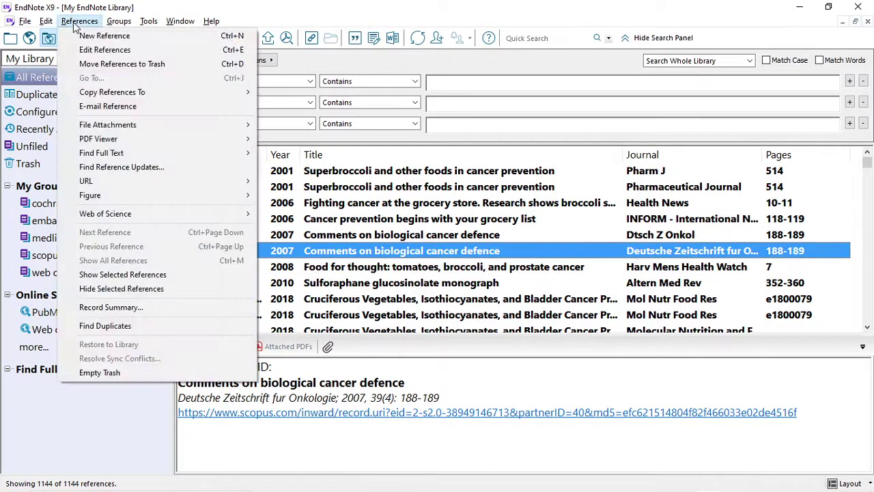
left_click(131, 326)
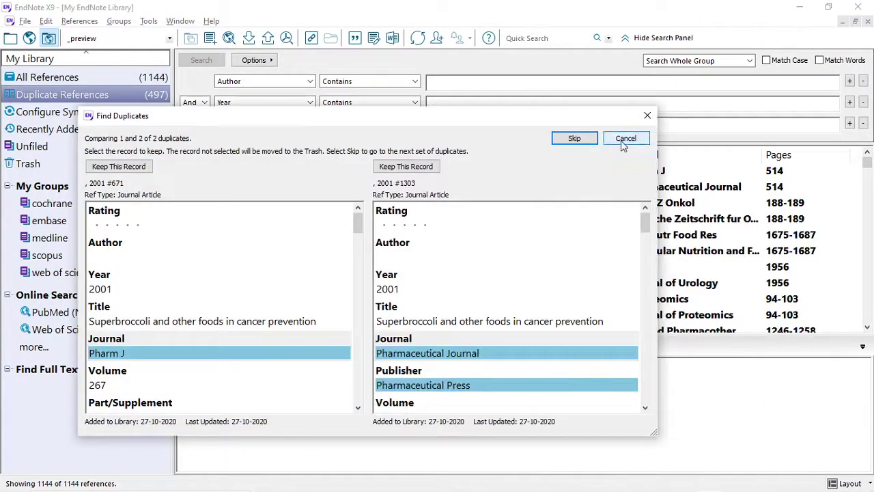
left_click(623, 140)
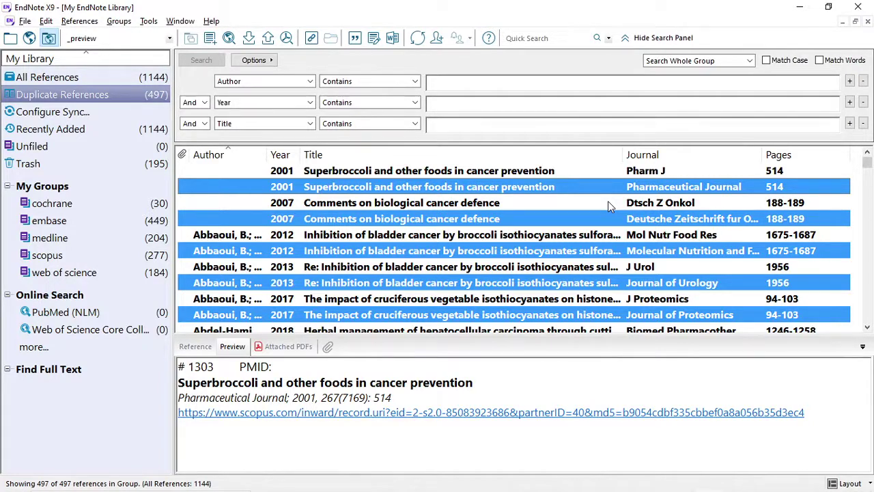
key("Delete")
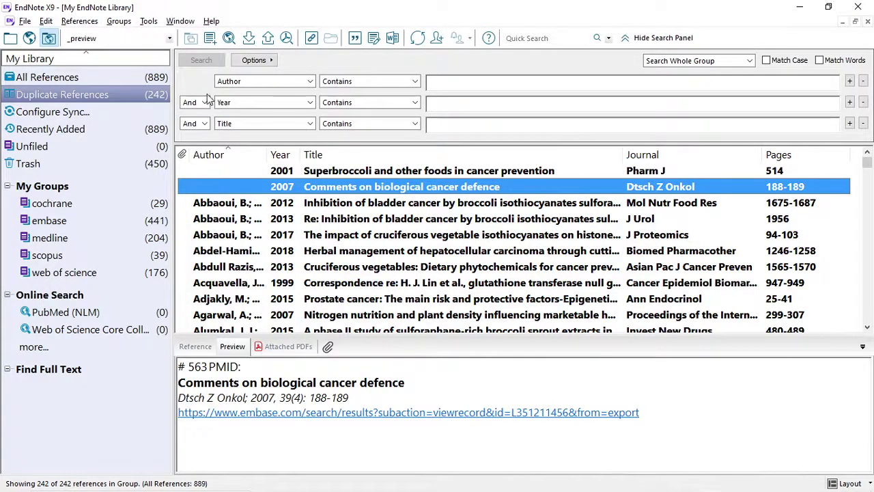
Step: In the Duplicates preferences, untick Author and Year, tick Volume, and save
left_click(45, 21)
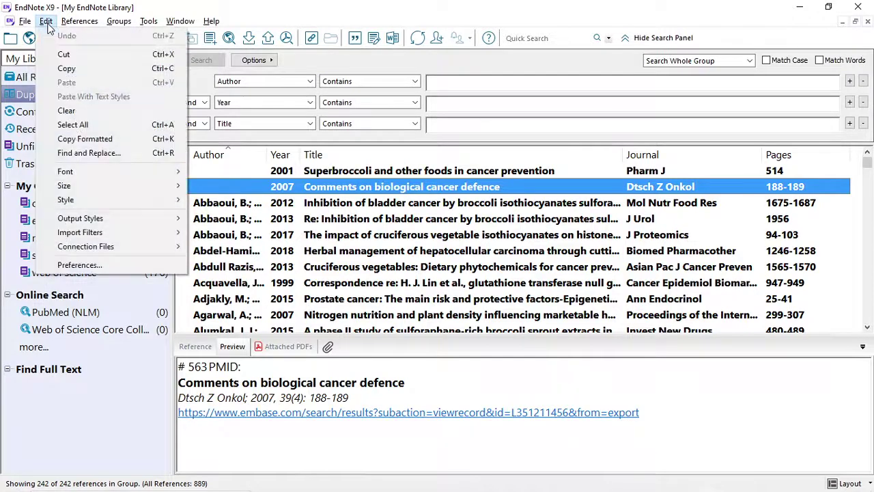
left_click(105, 269)
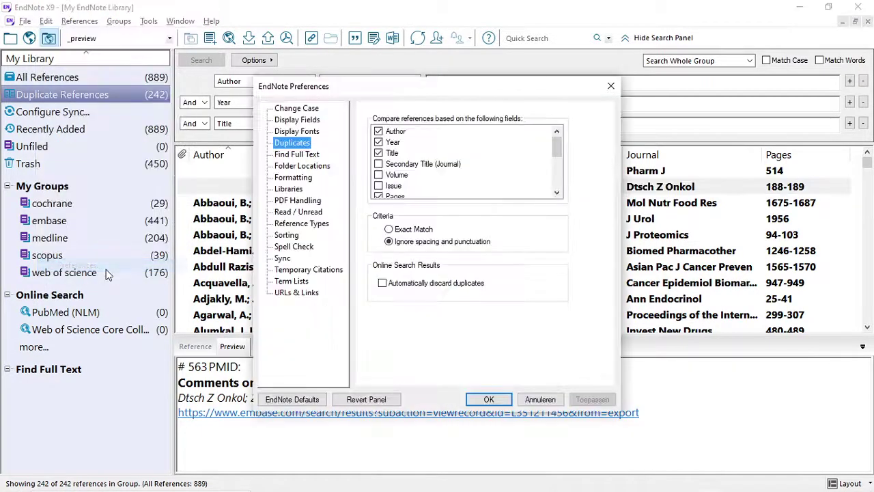
left_click(379, 131)
left_click(379, 142)
left_click(379, 175)
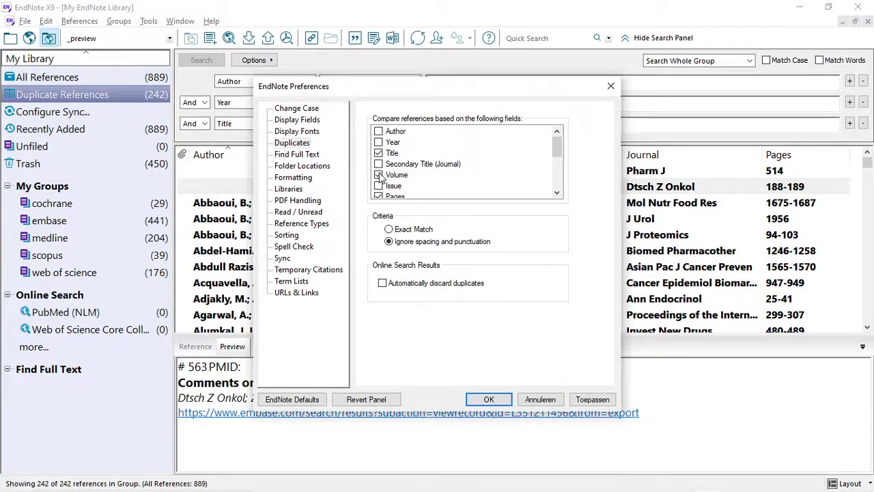
left_click(489, 400)
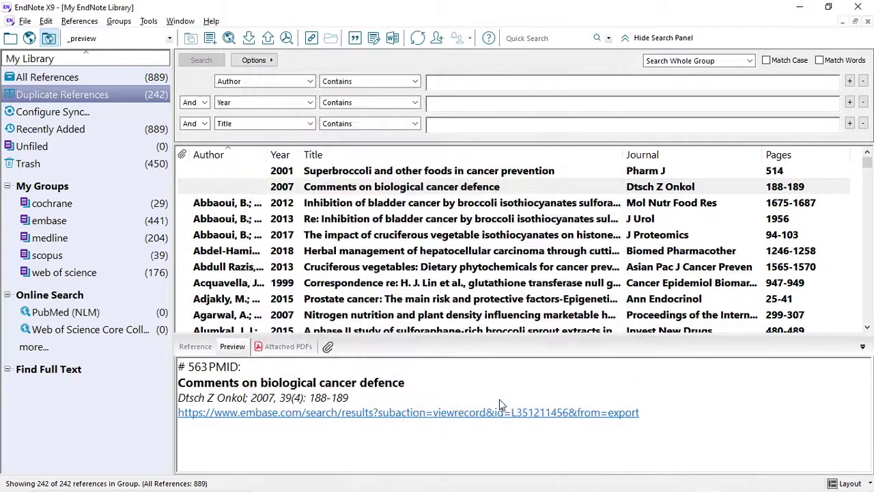
Step: Run Find Duplicates on All References, flagging 76 duplicate references
left_click(83, 76)
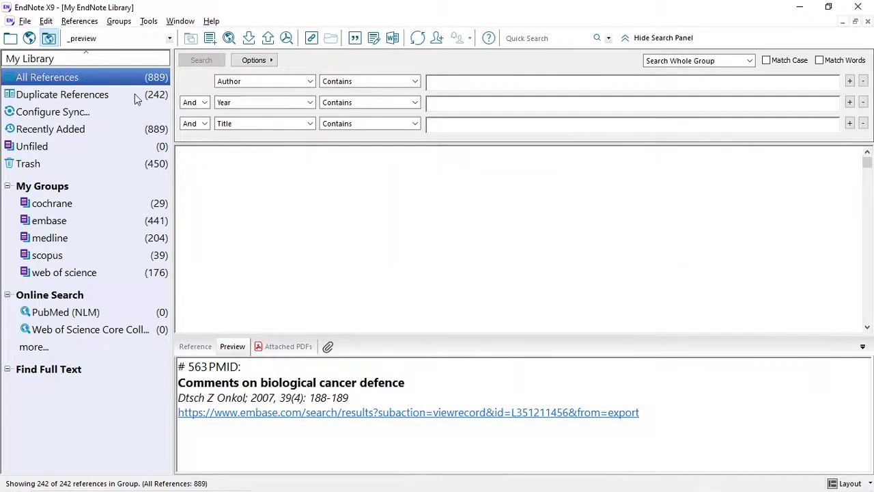
left_click(91, 23)
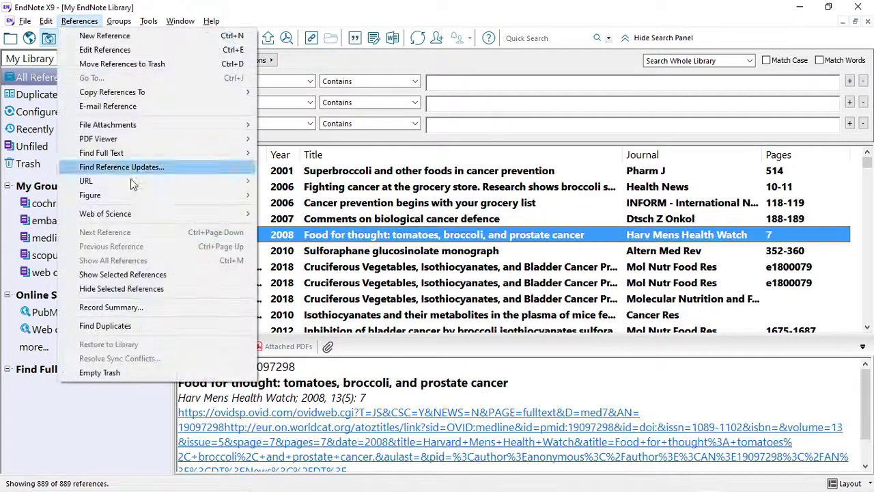
left_click(144, 327)
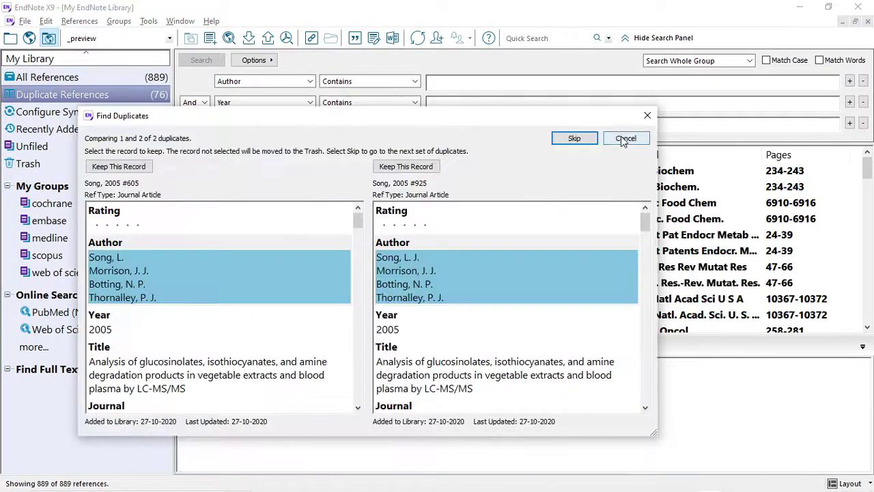
left_click(623, 138)
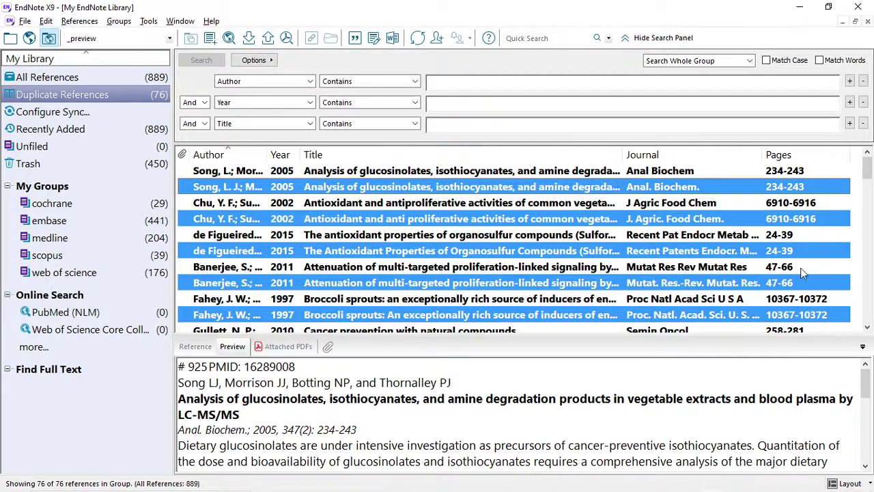
Step: Sort duplicates by Pages, keep the Scientific Reports copy selected, and trash the extras, leaving 849
left_click(806, 157)
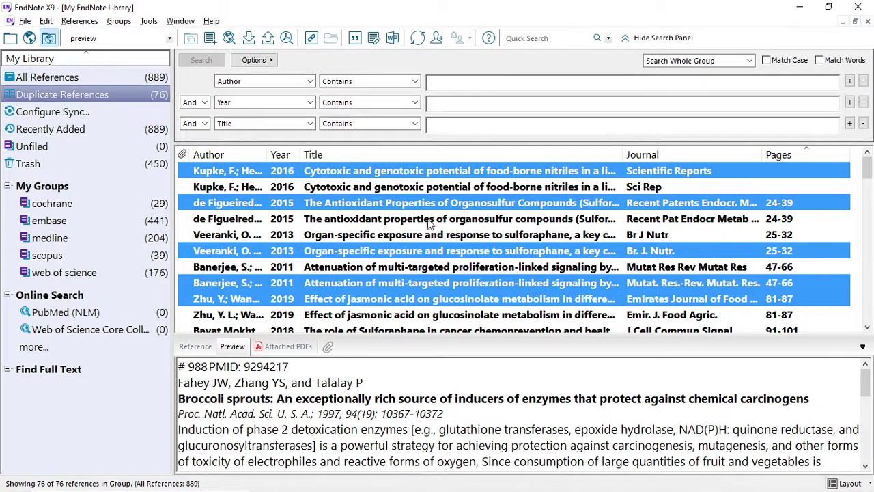
left_click(424, 172, "ctrl")
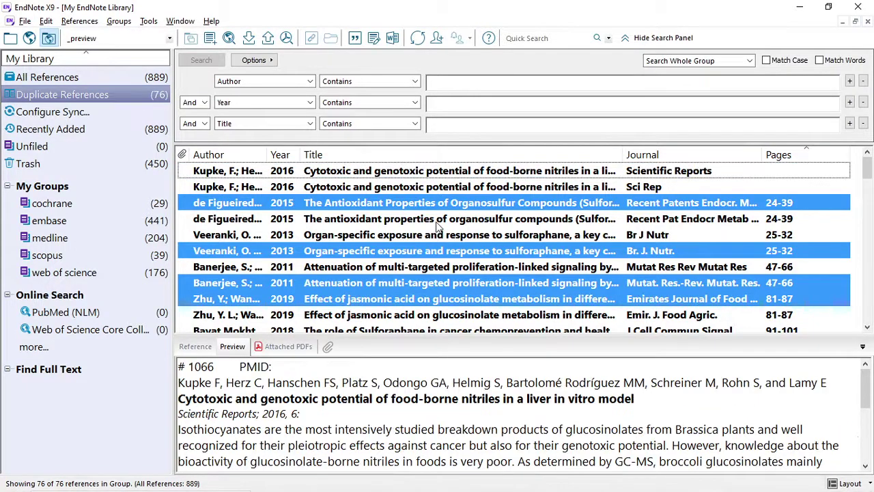
left_click(435, 174, "ctrl")
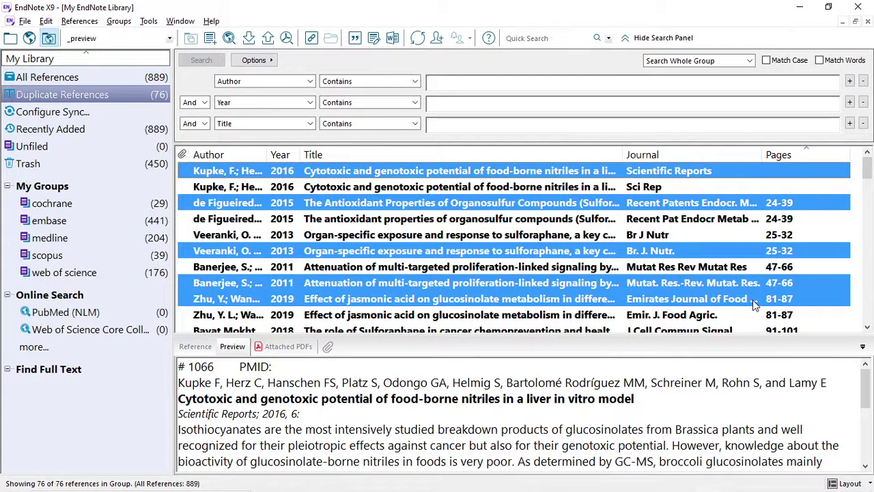
key("Delete")
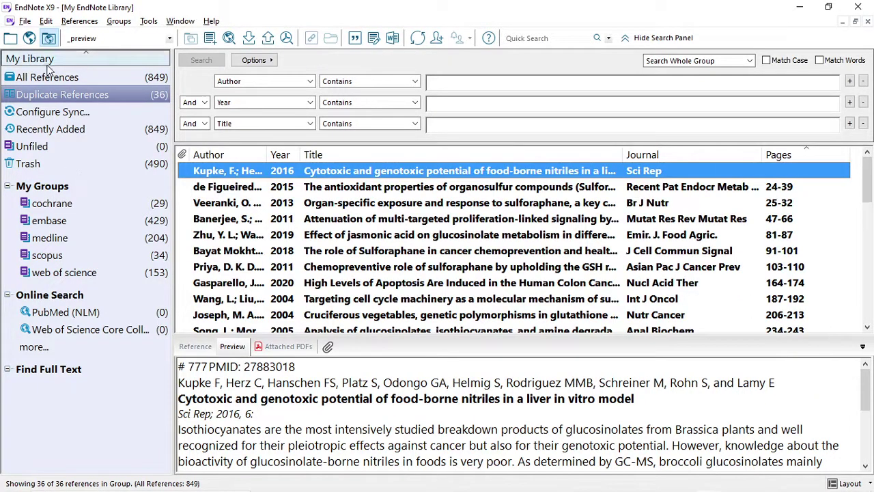
Step: Switch duplicate matching from Title to Author in the Duplicates preferences
left_click(46, 21)
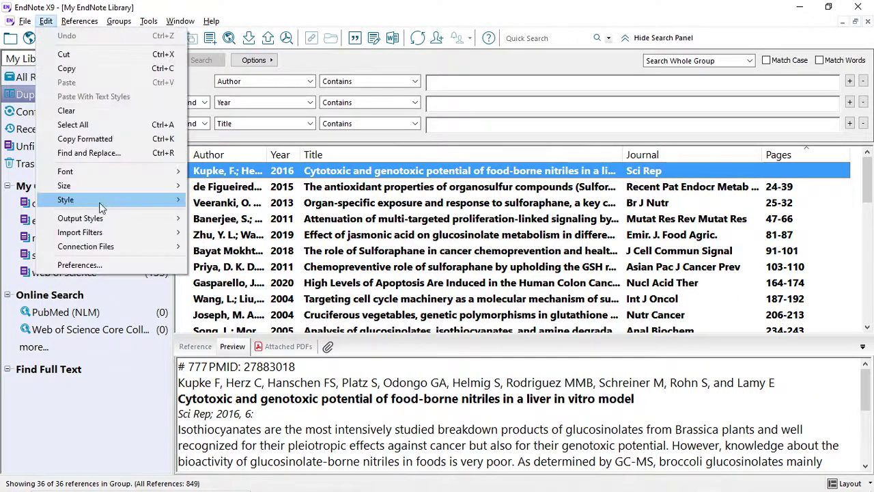
left_click(79, 265)
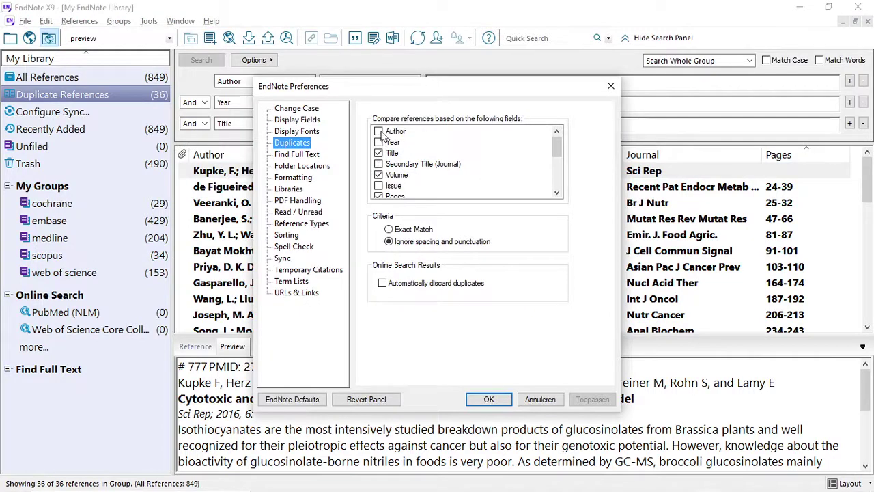
left_click(379, 141)
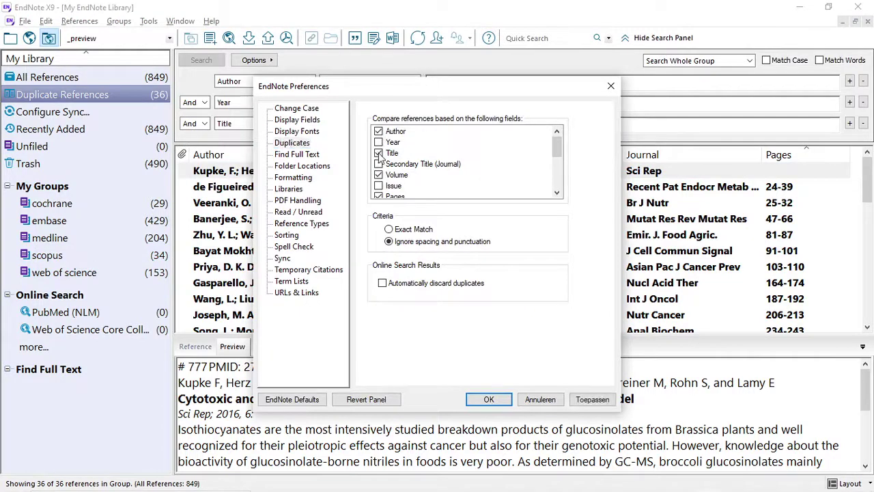
left_click(489, 399)
Step: Show all 849 references and rerun Find Duplicates, flagging 143 duplicates
left_click(393, 249)
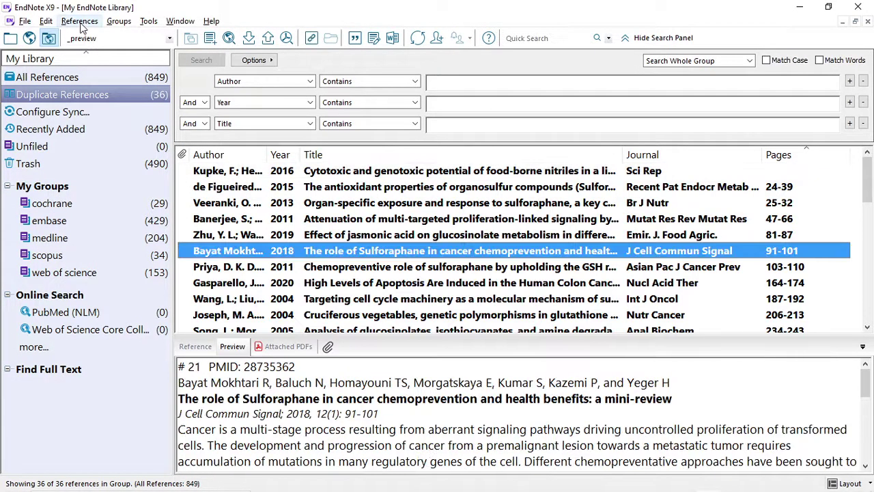
left_click(80, 21)
left_click(104, 325)
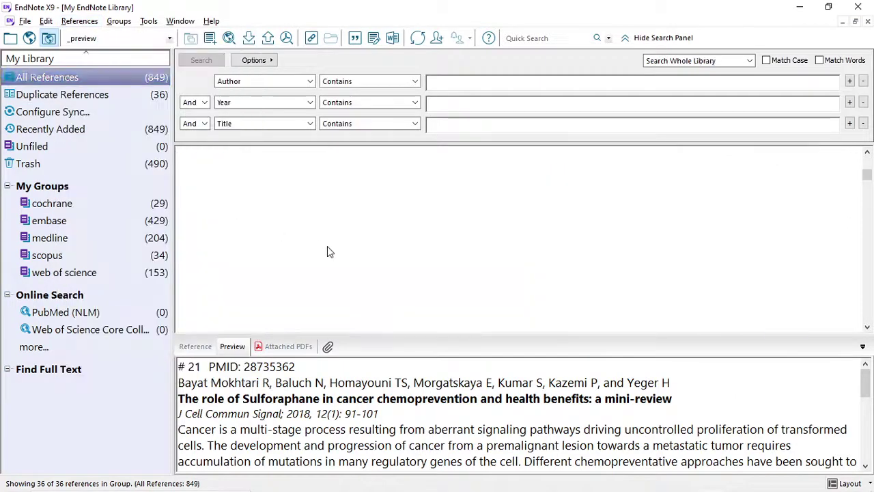
left_click(80, 21)
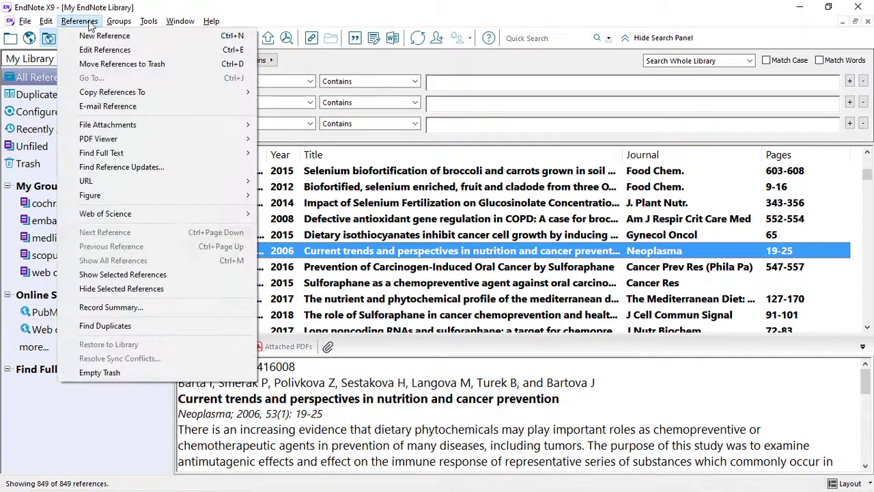
left_click(142, 330)
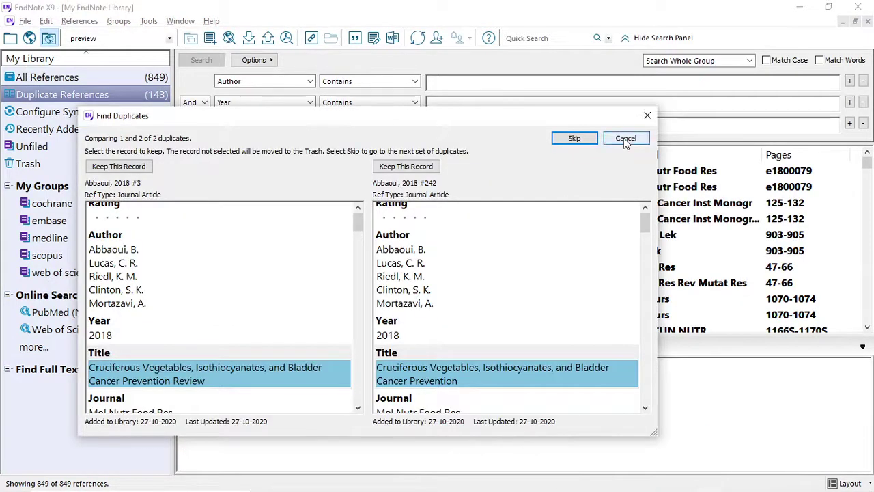
left_click(626, 138)
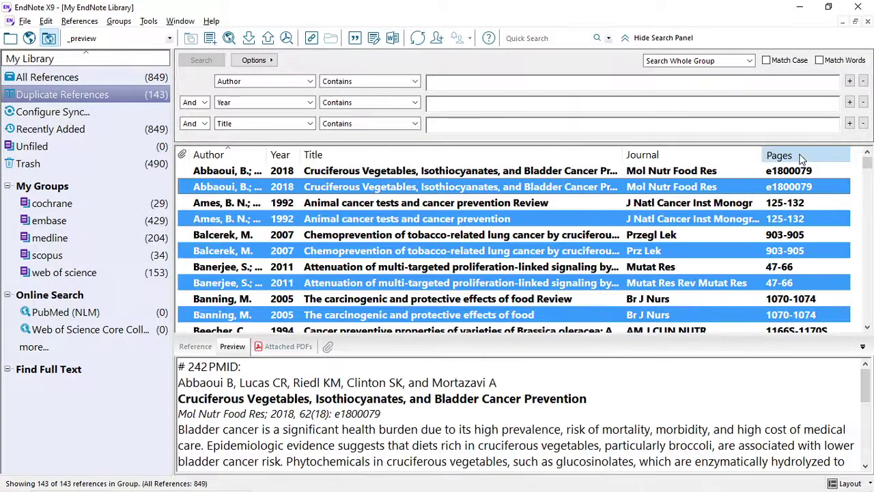
Step: Sort the 143 duplicates by Pages, check the highlighted copies, and trash them, leaving 781
left_click(802, 158)
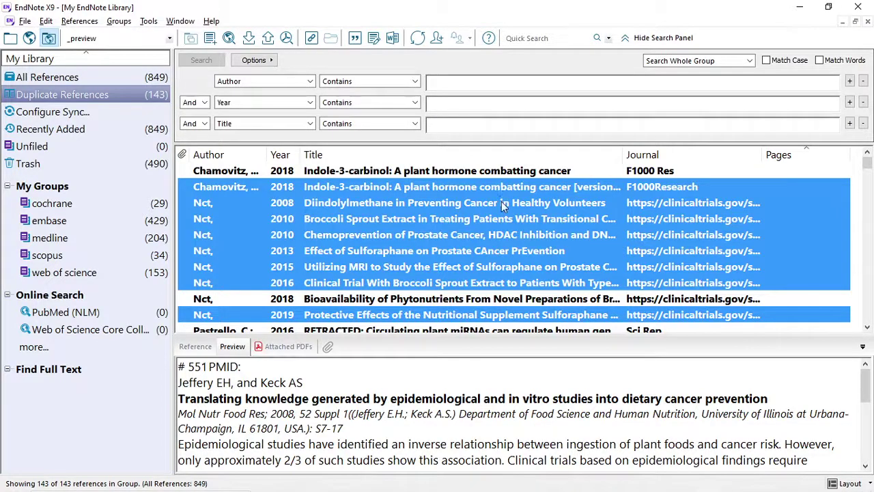
left_click(501, 201)
scroll(501, 202, "down", 1)
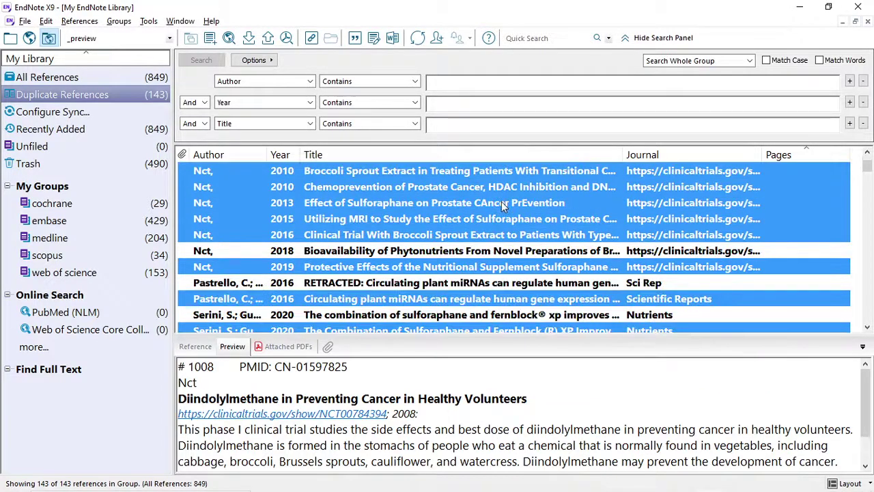
scroll(502, 206, "down", 1)
scroll(502, 206, "down", 1)
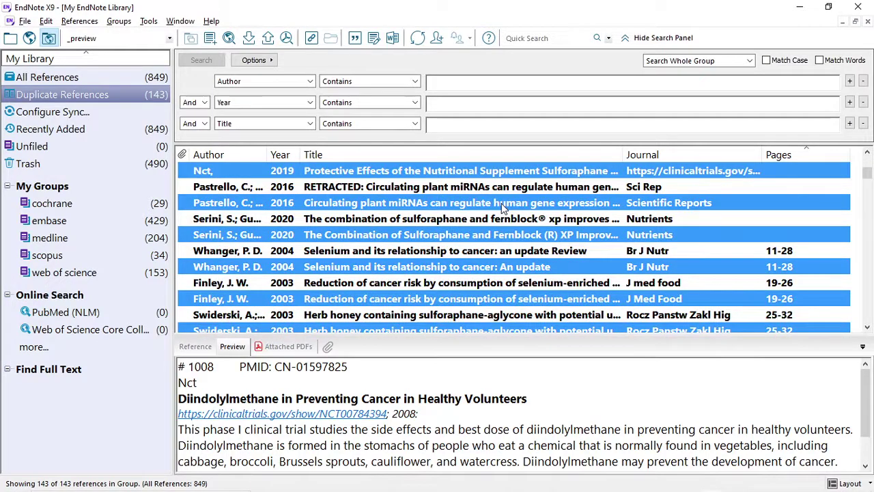
left_click(502, 203)
scroll(503, 207, "up", 3)
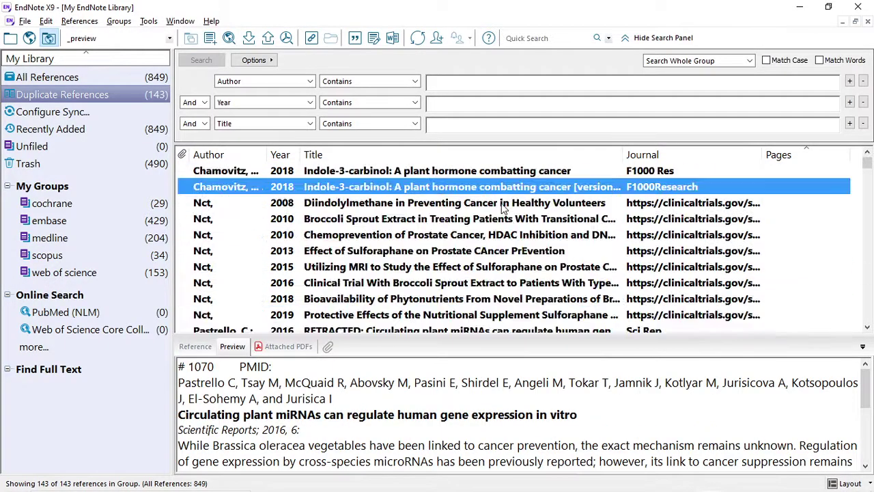
scroll(503, 208, "down", 2)
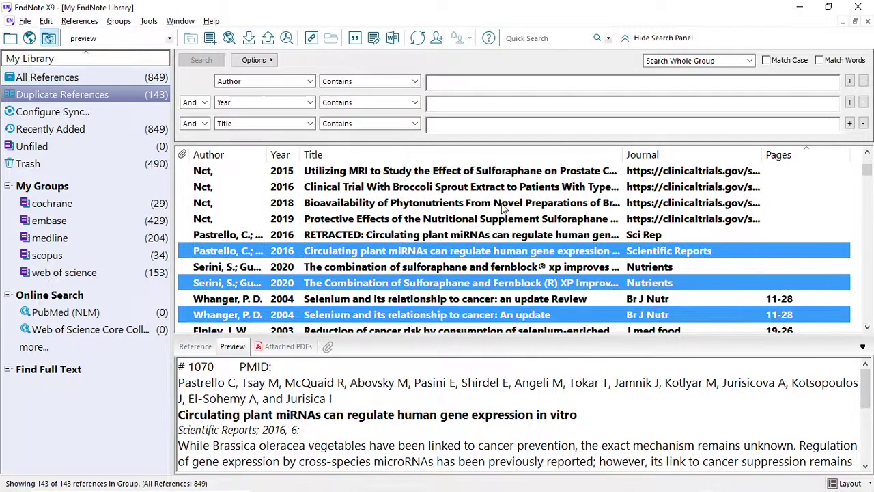
scroll(503, 208, "down", 1)
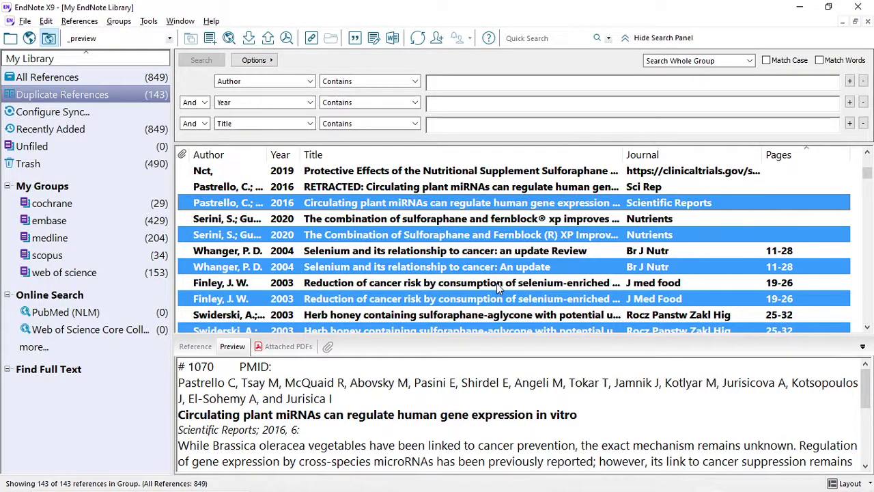
key("Delete")
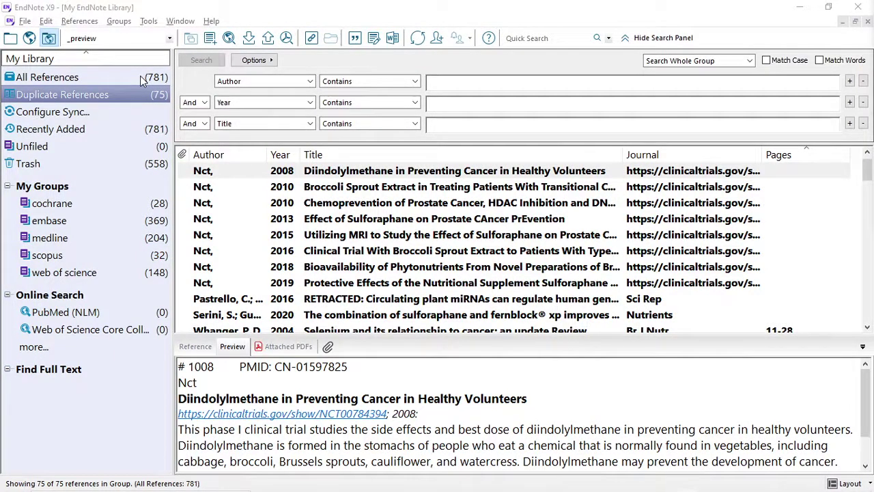
Step: For all 781 references, copy Accession Number into Label, replacing the entire field
left_click(141, 80)
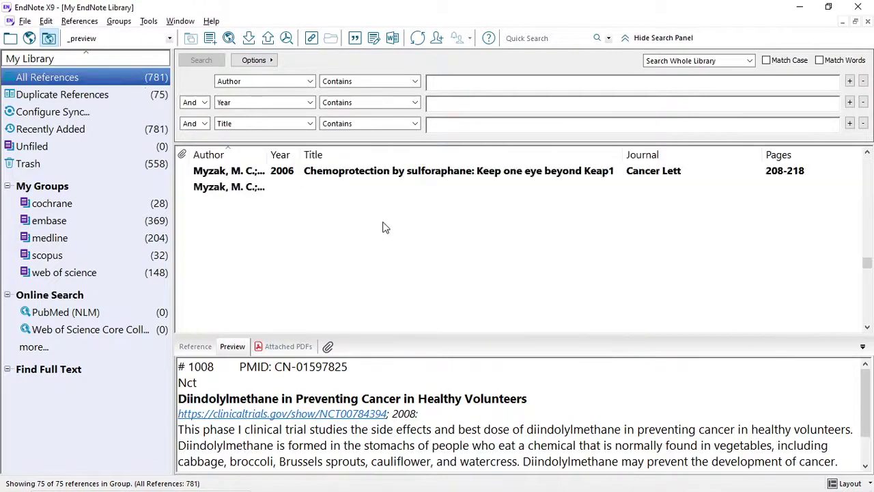
left_click(148, 22)
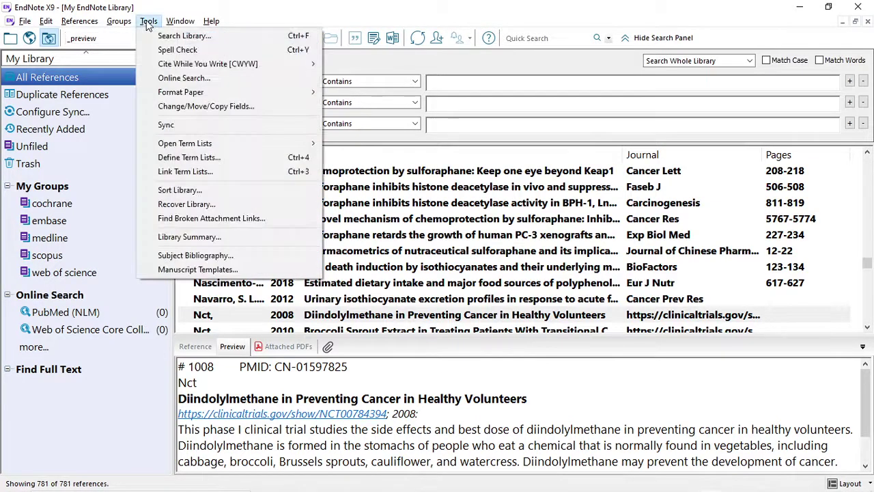
left_click(215, 105)
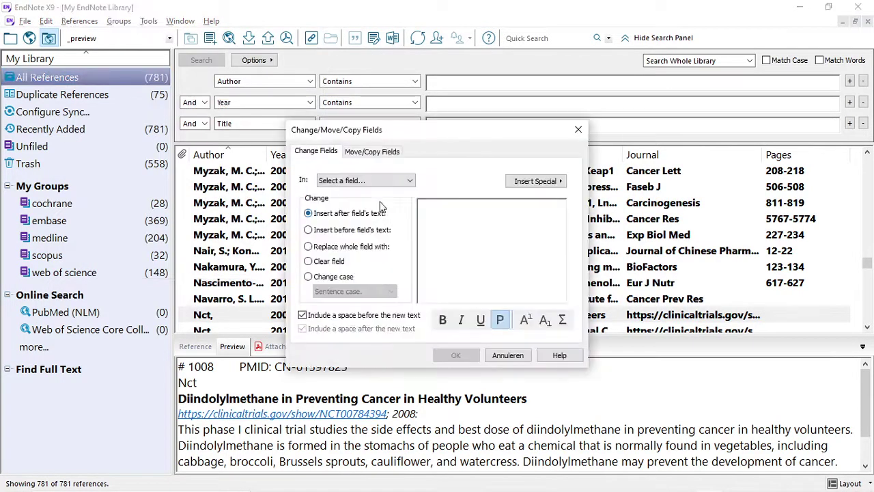
left_click(375, 153)
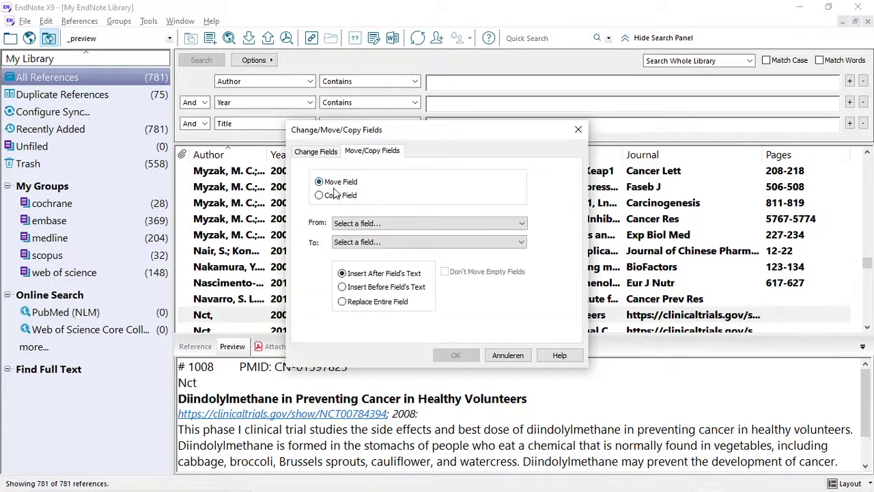
left_click(329, 196)
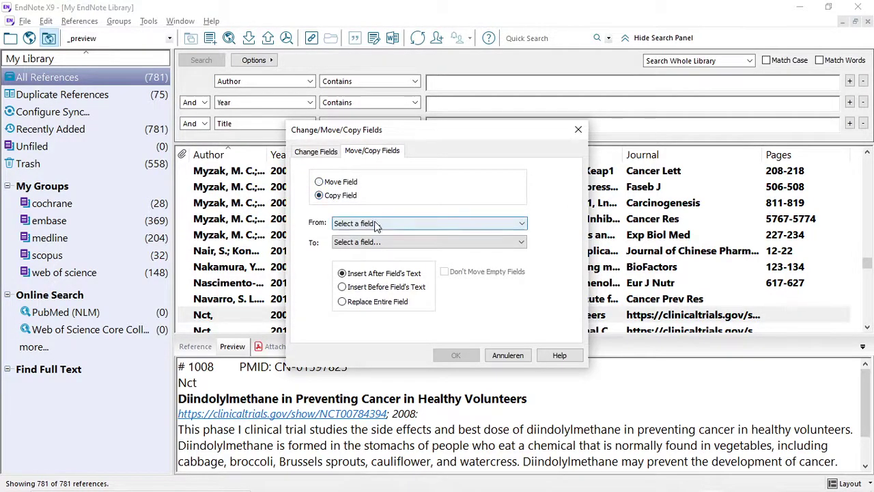
left_click(375, 225)
scroll(402, 286, "down", 1)
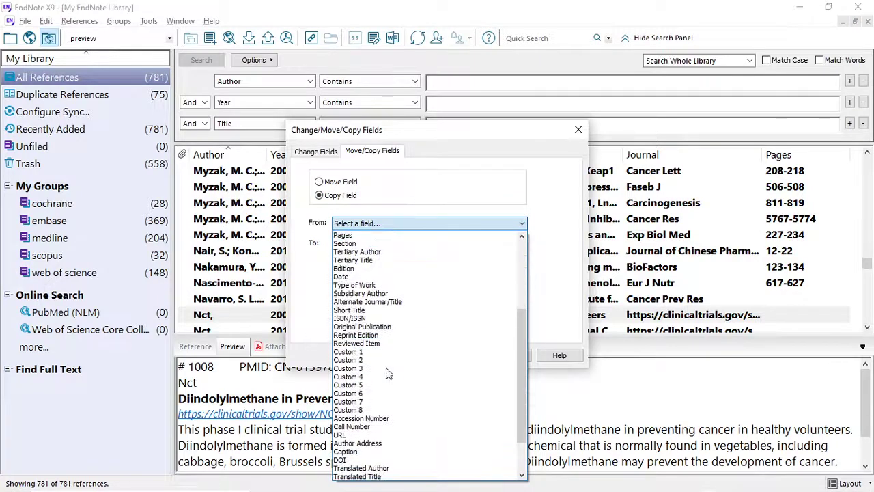
left_click(393, 421)
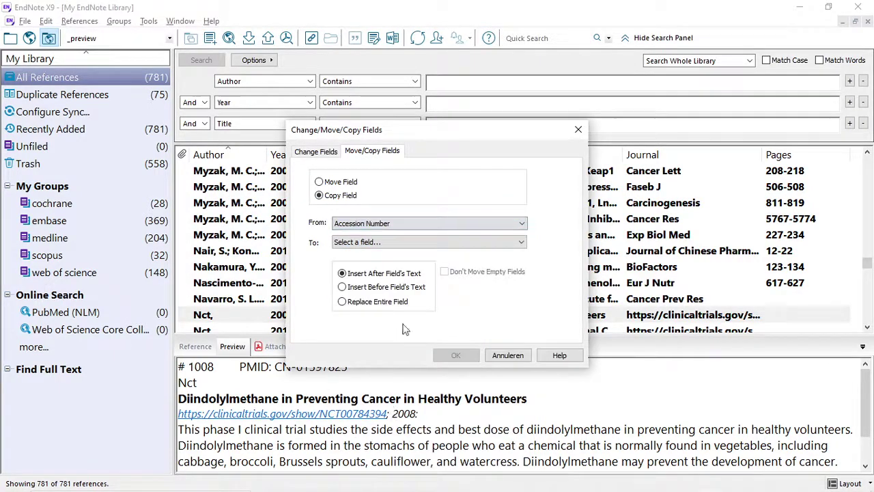
left_click(399, 244)
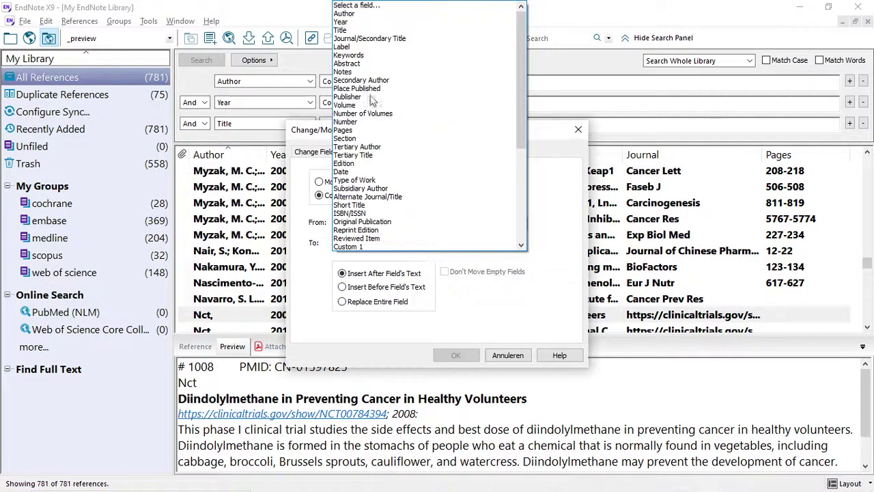
left_click(370, 47)
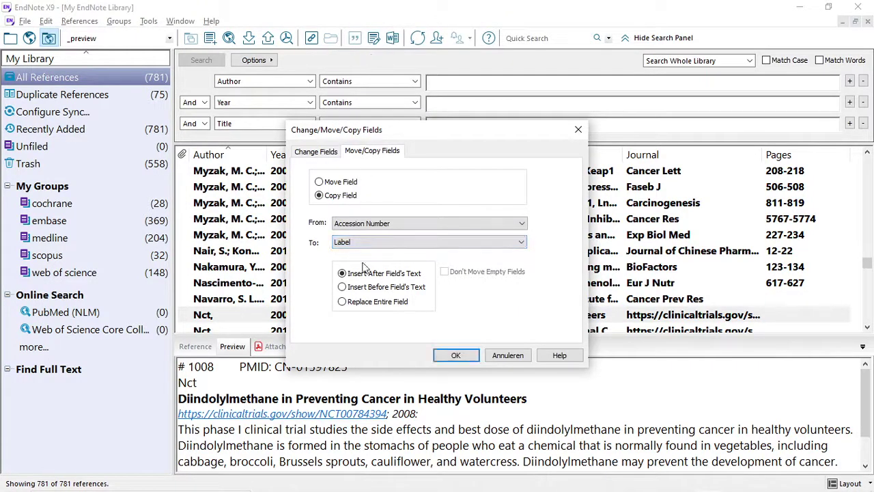
left_click(343, 304)
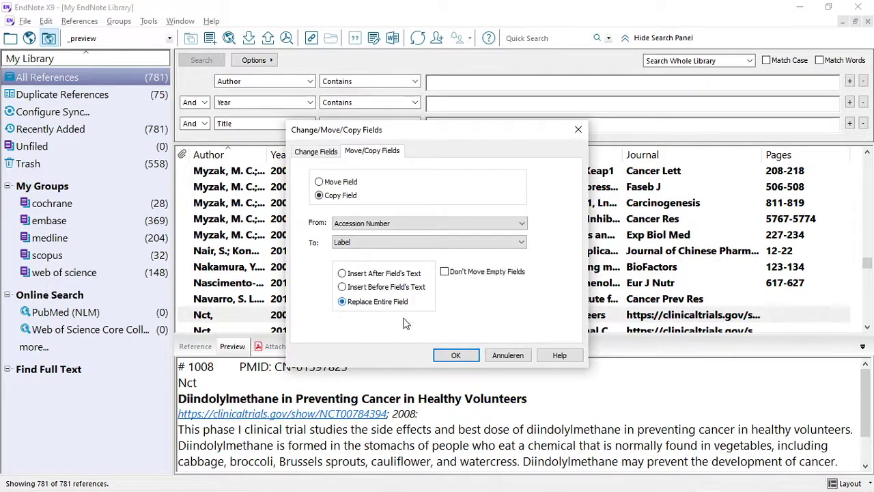
left_click(457, 356)
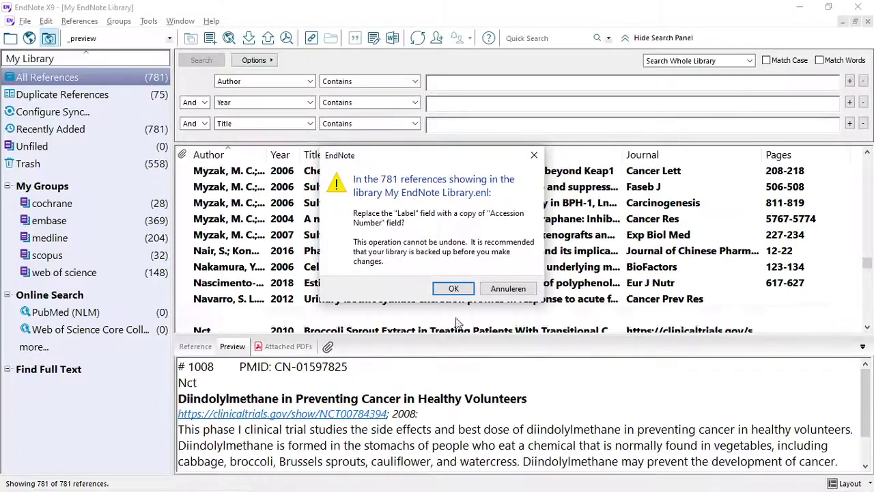
Step: Confirm the Label replacement and acknowledge the 'Made 781 changes' summary
left_click(455, 289)
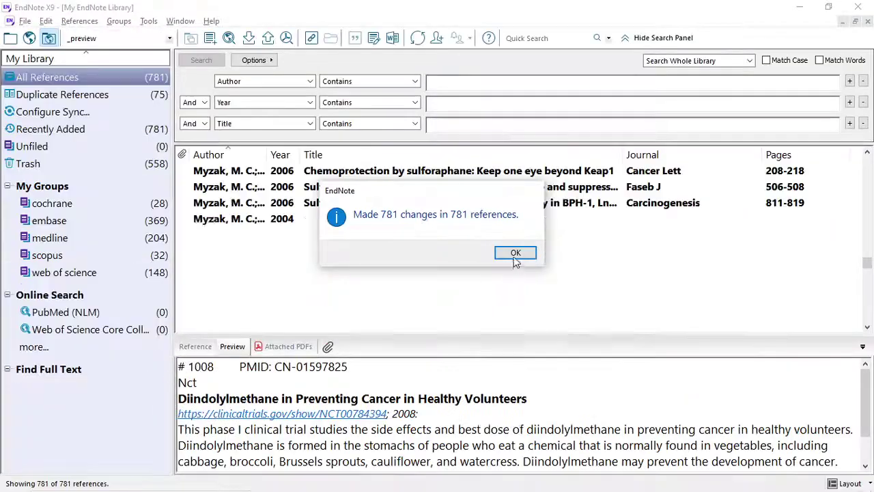
left_click(513, 254)
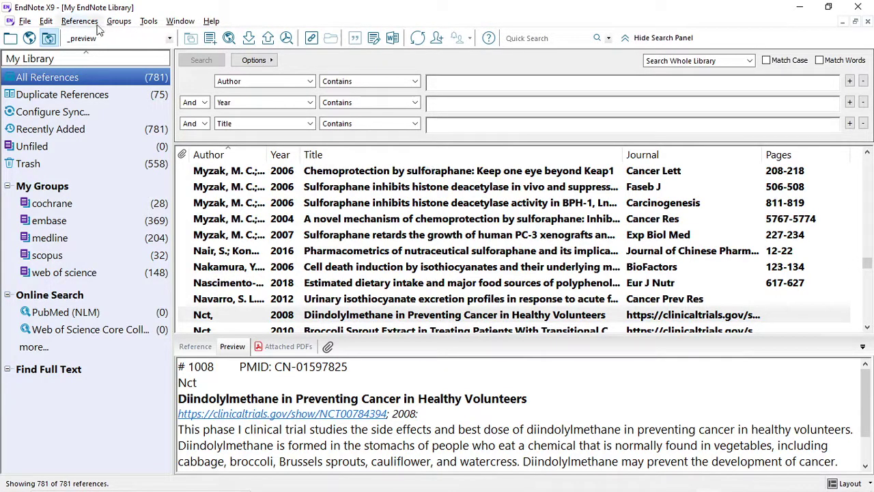
Step: In Duplicates preferences, untick Author and Volume, tick Label, and save the settings
left_click(46, 22)
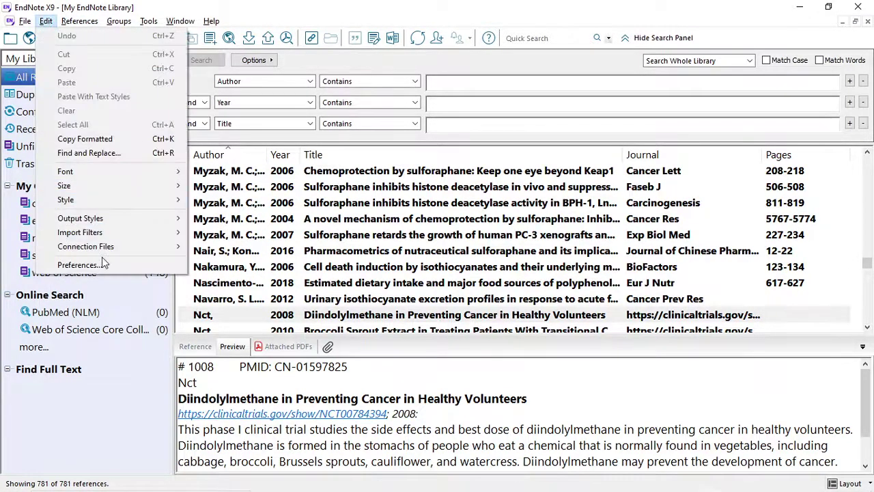
left_click(79, 265)
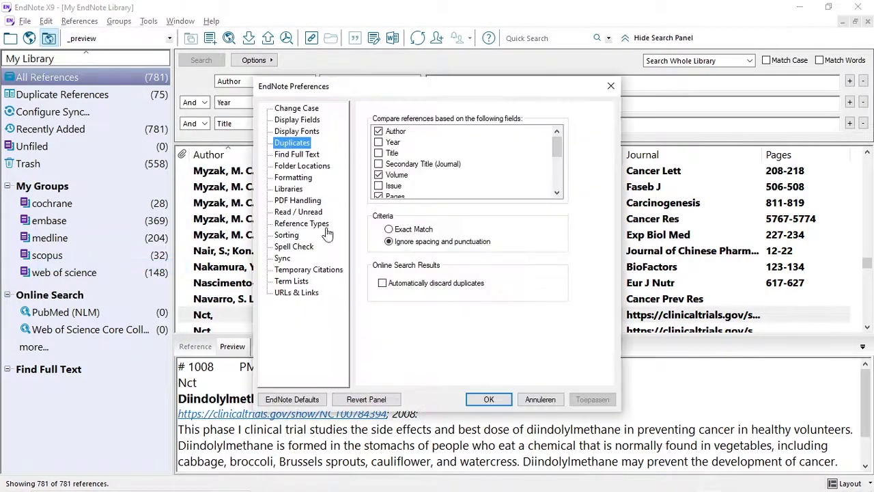
left_click(379, 132)
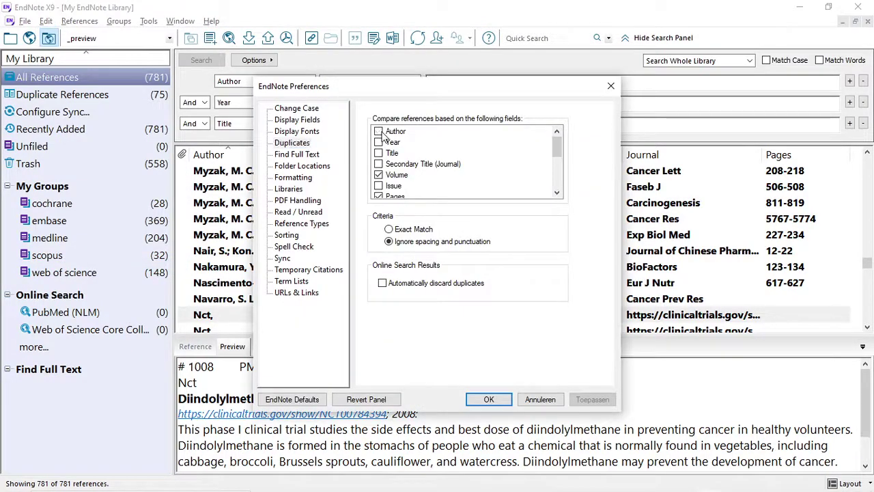
scroll(382, 196, "down", 5)
left_click(379, 186)
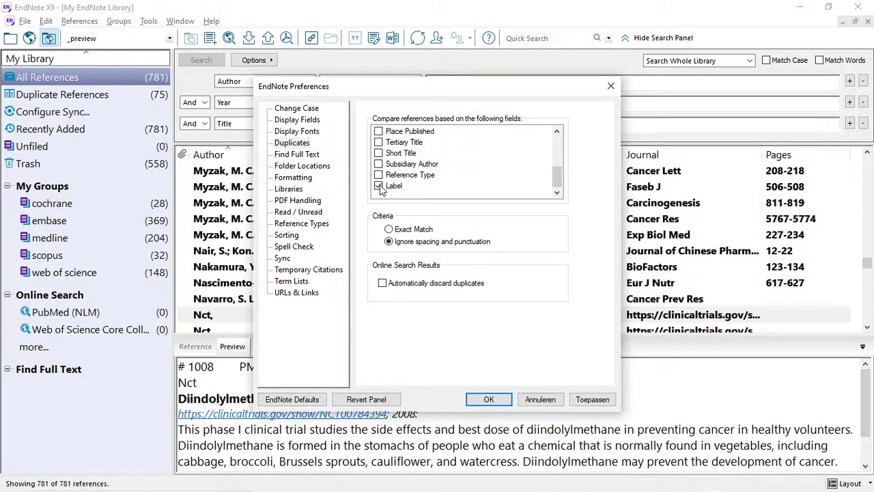
left_click(488, 401)
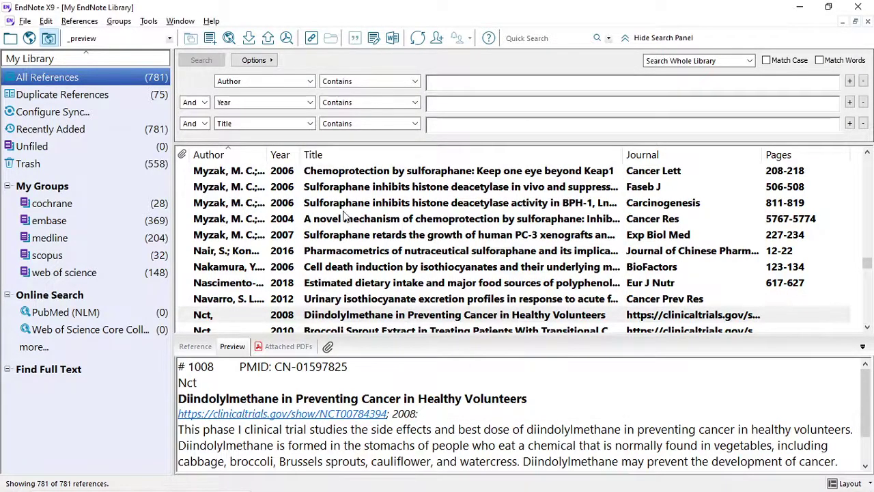
left_click(345, 219)
Step: Find Label-matched duplicates and trash the 8 extra copies, leaving 773 references
left_click(80, 21)
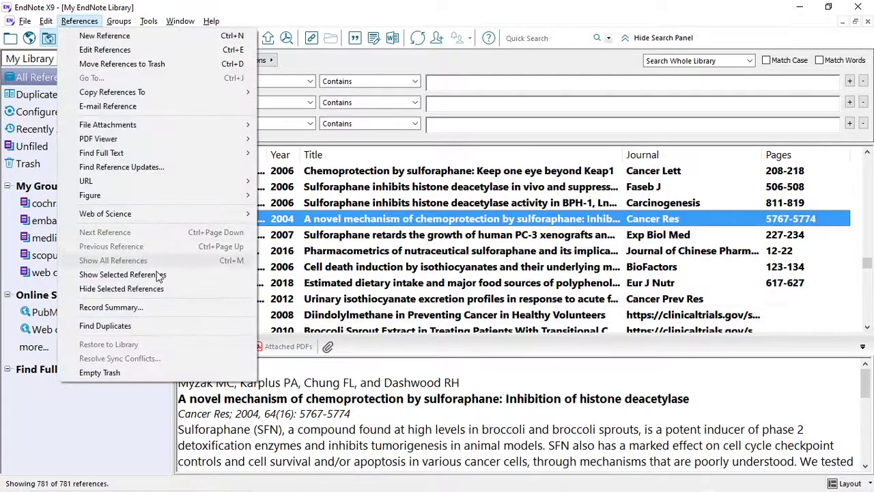
left_click(105, 326)
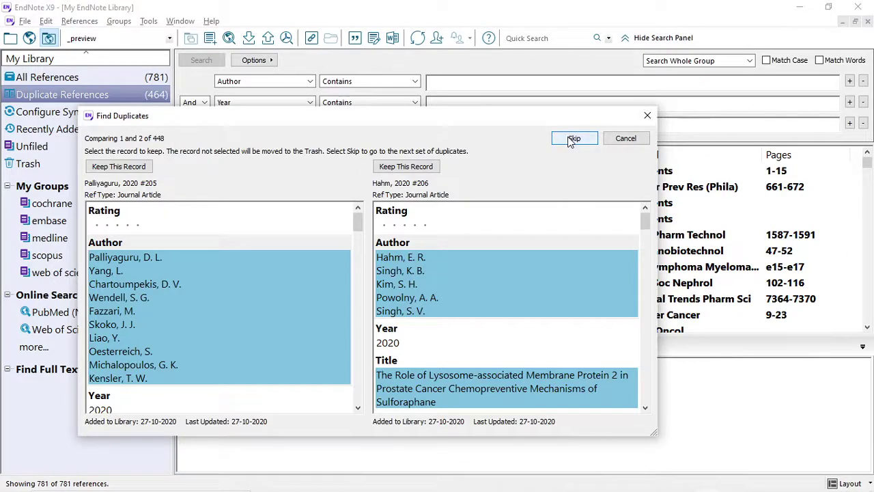
left_click(572, 138)
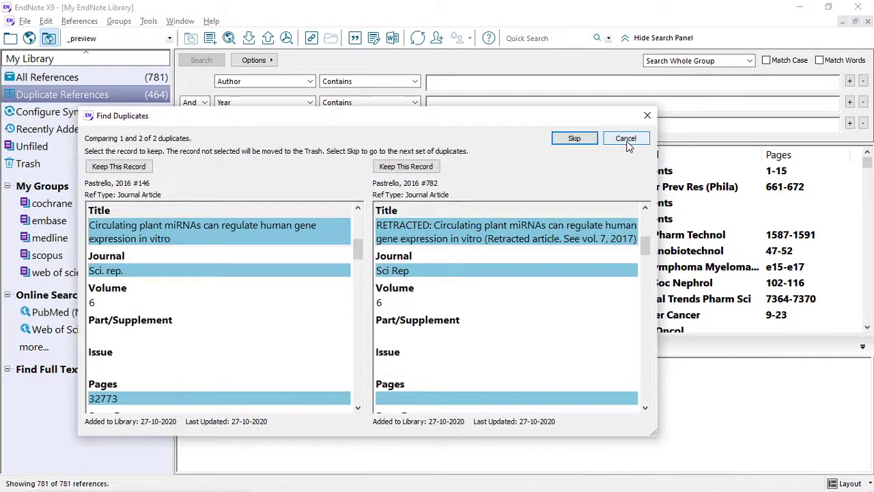
left_click(626, 140)
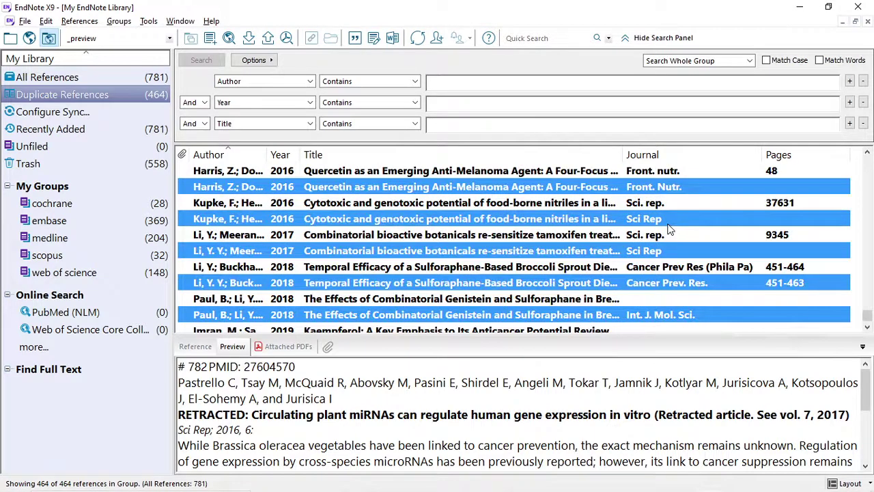
scroll(670, 230, "up", 3)
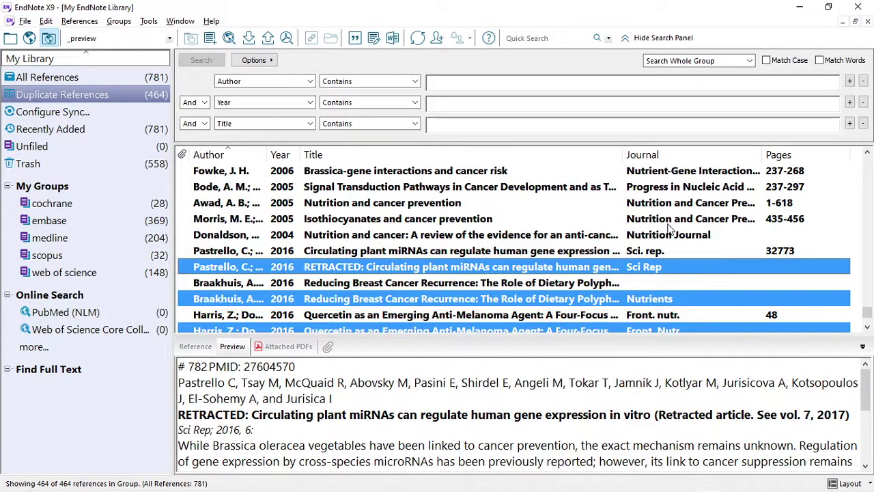
key("Delete")
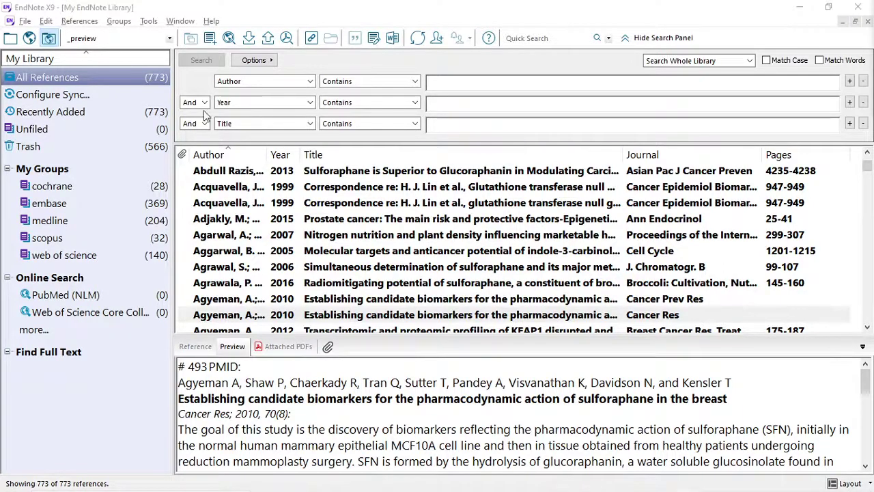
Step: Switch duplicate matching from Label to Title in the Duplicates preferences
left_click(48, 21)
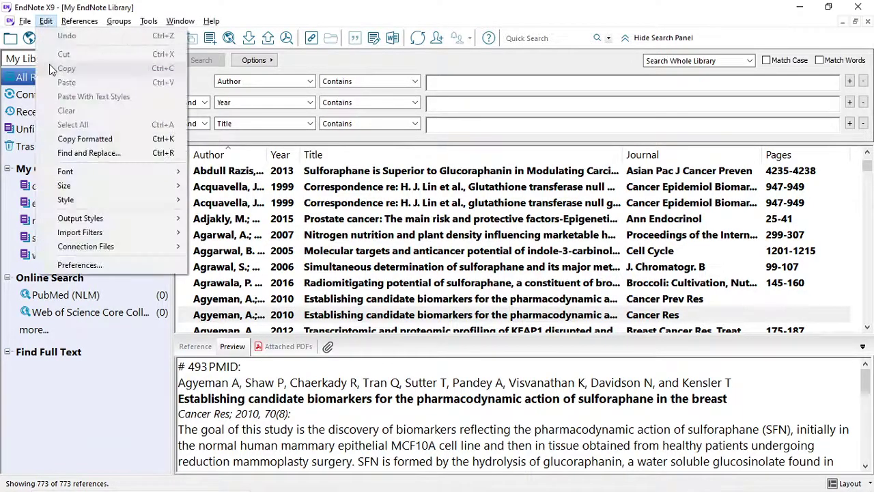
left_click(101, 267)
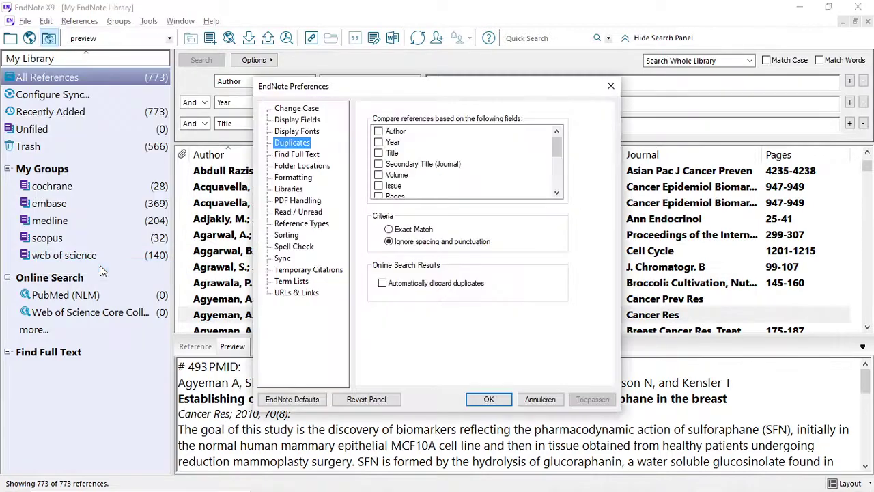
left_click(379, 153)
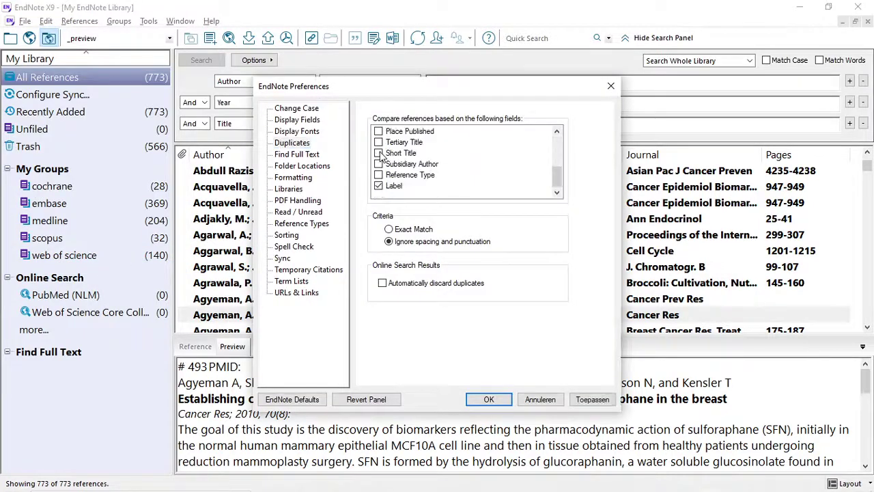
left_click(379, 186)
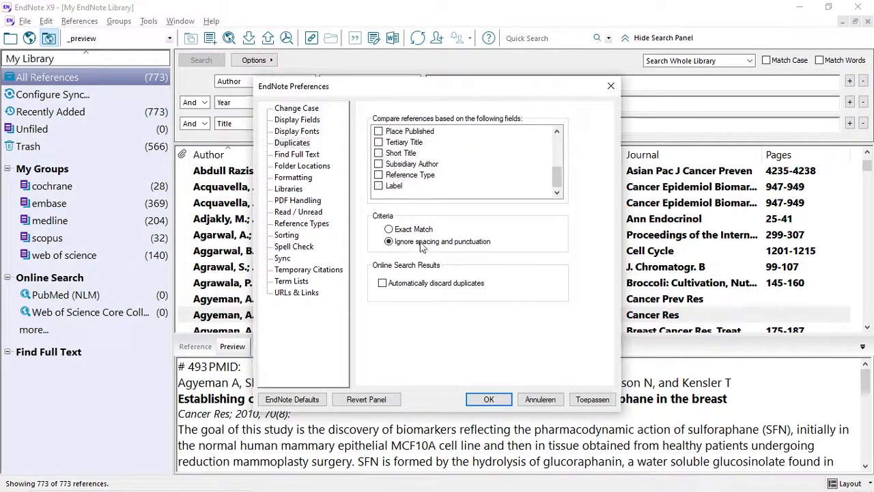
left_click(489, 399)
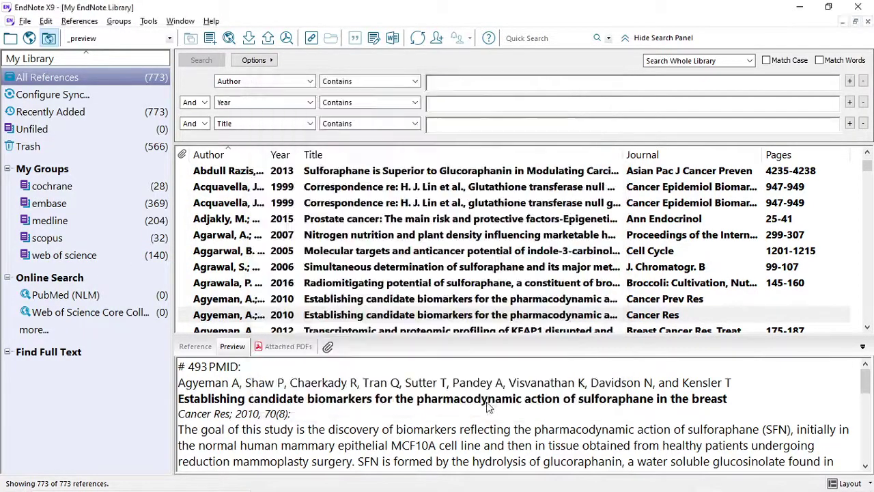
Step: Run Find Duplicates again to list the 49 Title-matched duplicate references
left_click(79, 21)
left_click(152, 326)
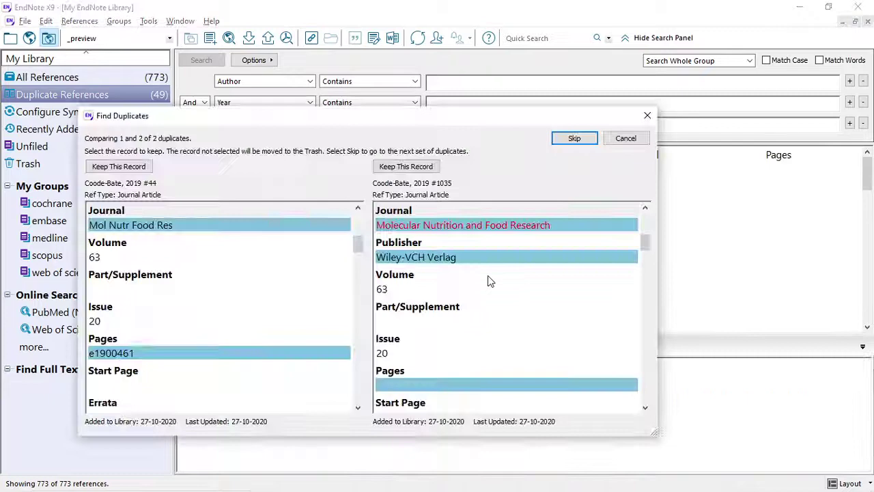
left_click(626, 139)
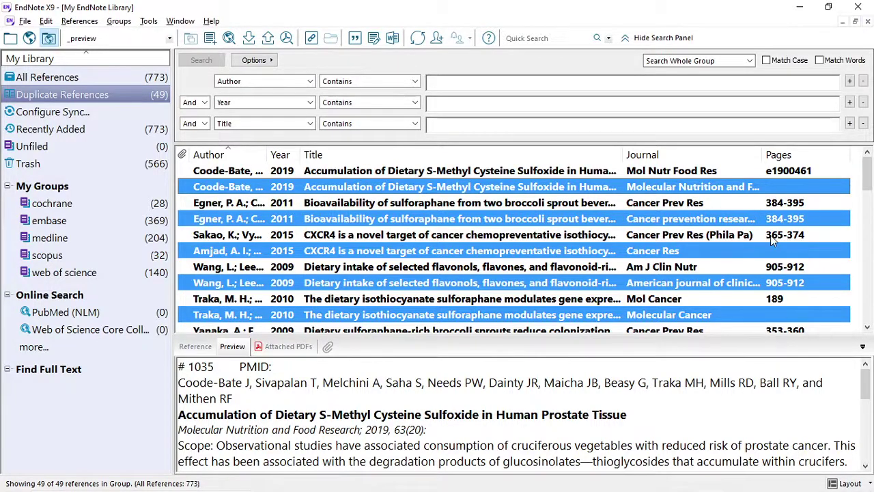
Step: Review the auto-selected Title-matched copies and trash them, leaving 748 references
scroll(772, 237, "down", 1)
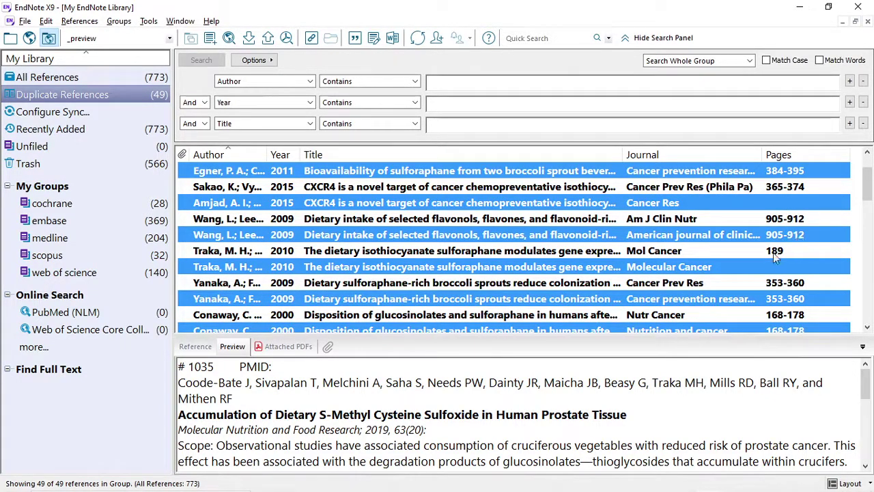
scroll(771, 254, "down", 1)
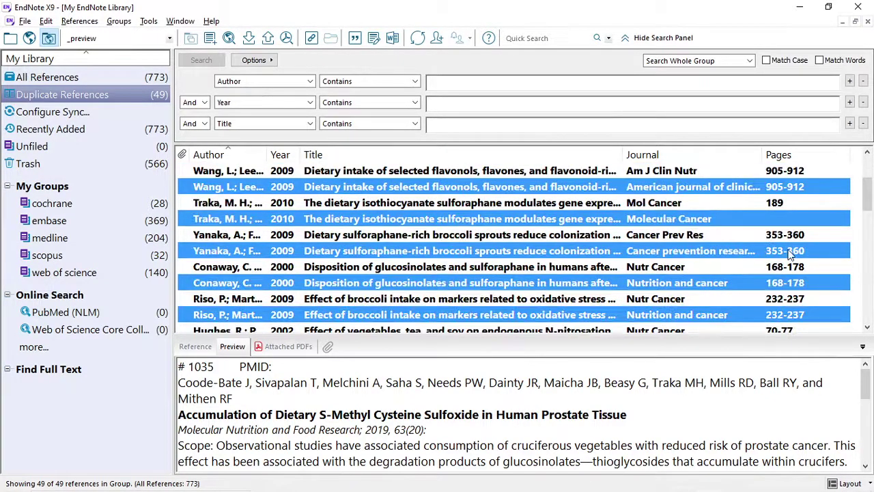
scroll(809, 265, "down", 3)
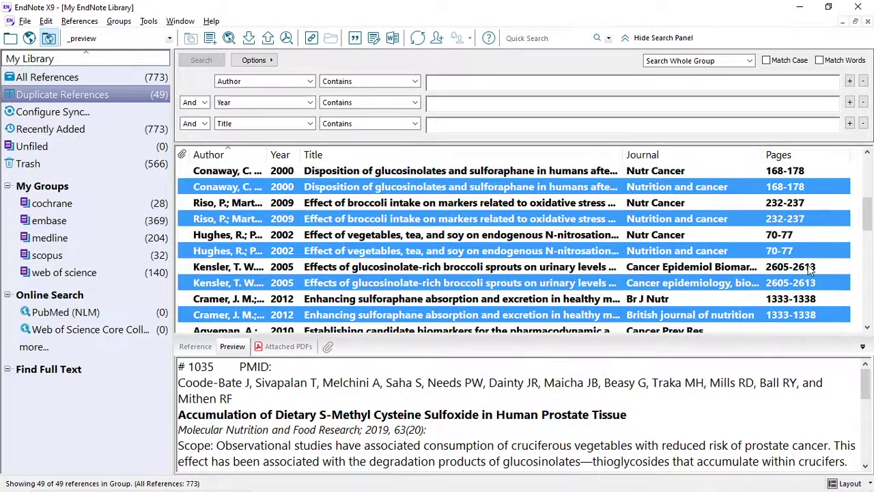
scroll(809, 268, "down", 1)
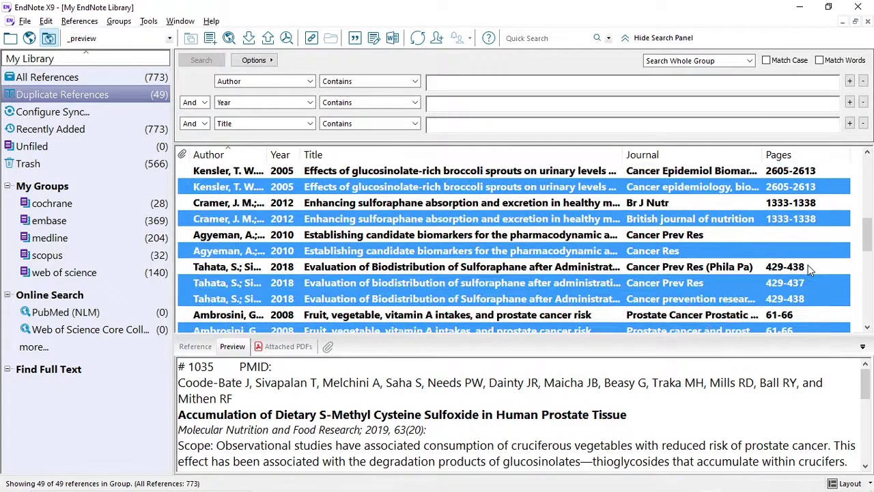
scroll(771, 254, "down", 2)
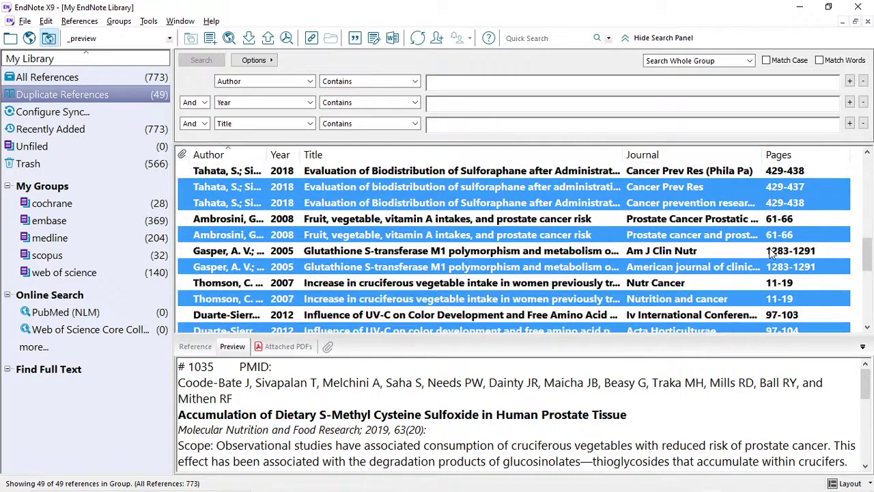
scroll(803, 263, "down", 2)
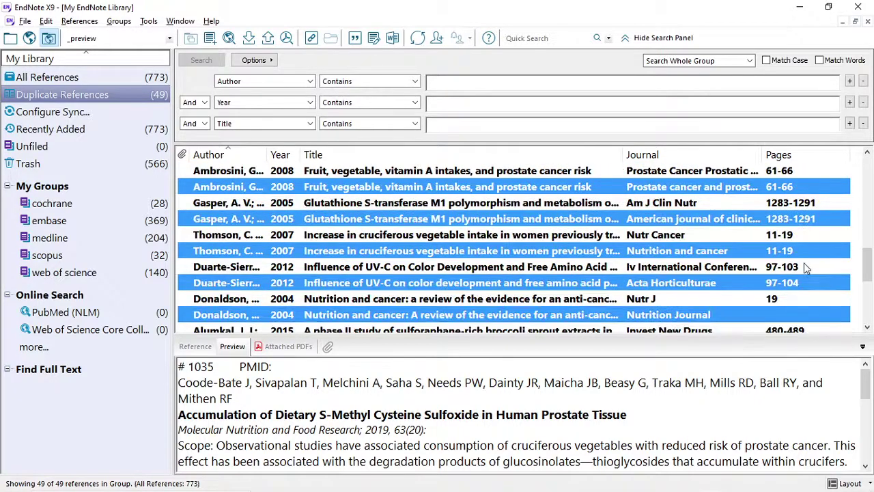
scroll(804, 264, "down", 2)
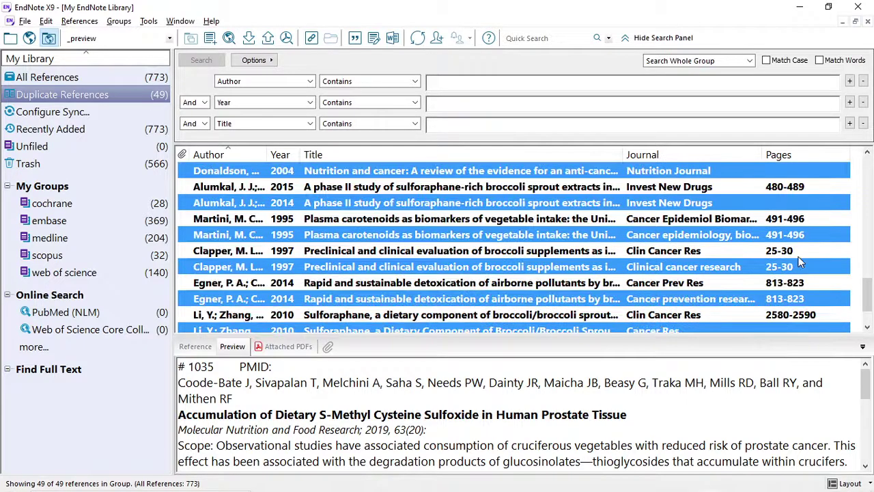
scroll(798, 261, "down", 1)
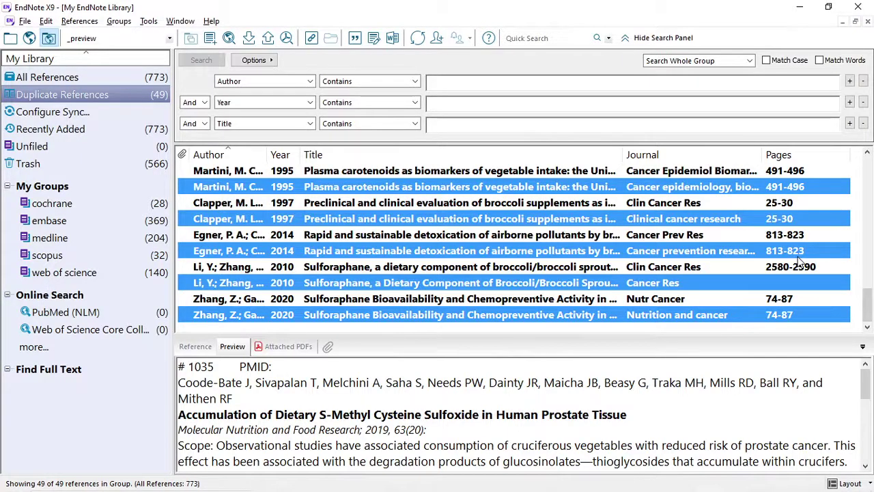
key("Delete")
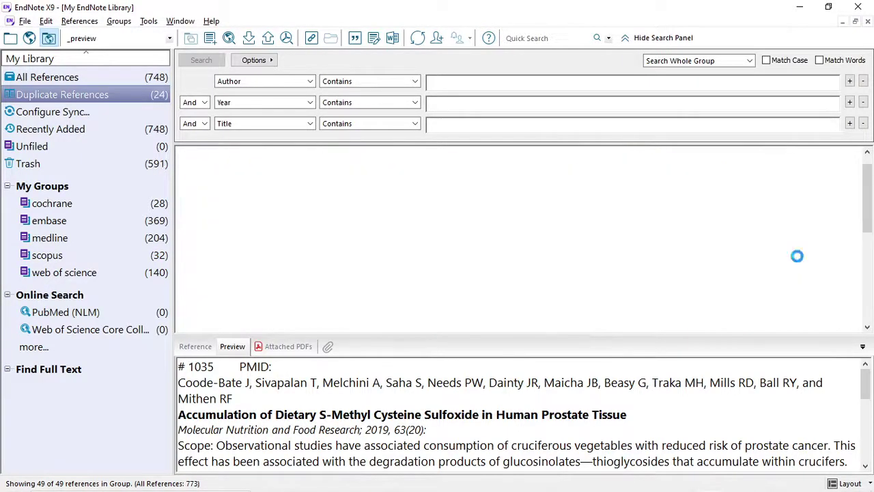
Step: Switch duplicate matching from Title to Author and Year in the Duplicates preferences
left_click(45, 20)
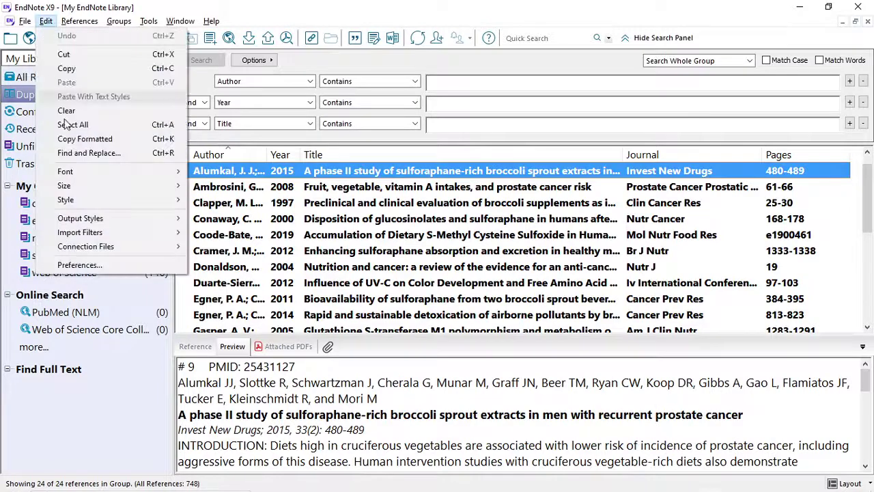
left_click(98, 265)
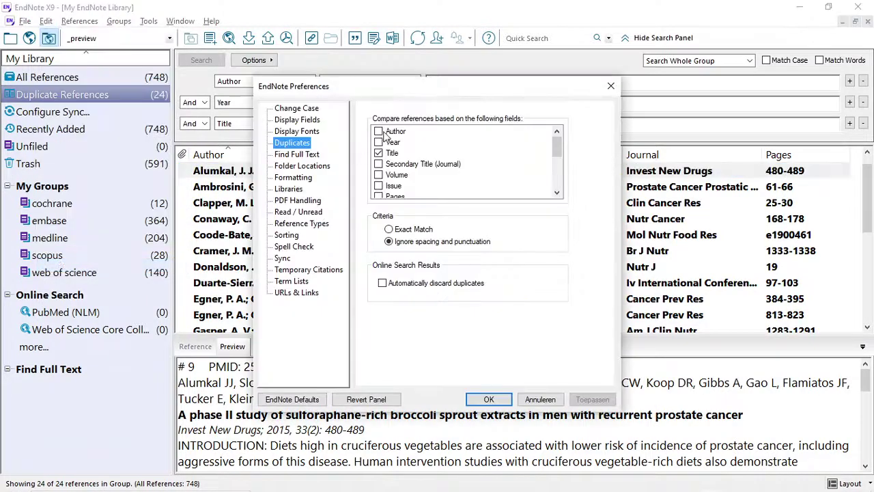
left_click(378, 131)
left_click(379, 153)
left_click(496, 401)
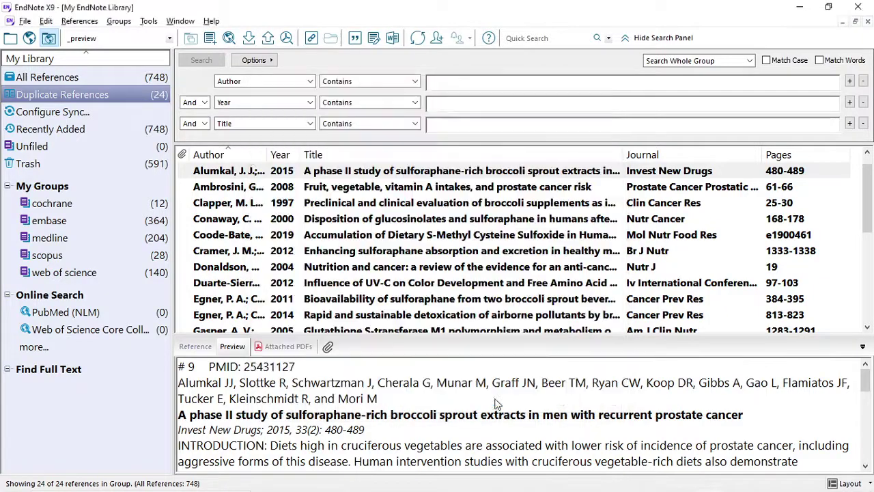
Step: Search All References for duplicates again, listing the 32 Author-and-Year matches
left_click(143, 78)
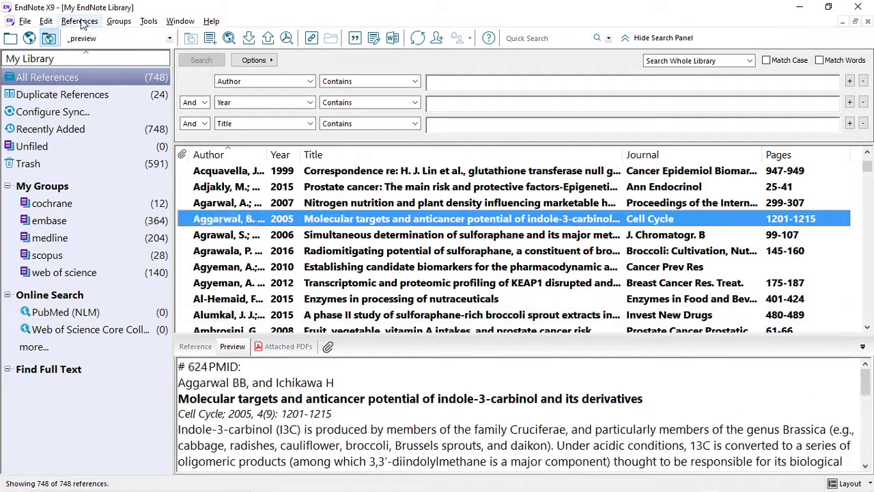
left_click(79, 21)
left_click(129, 326)
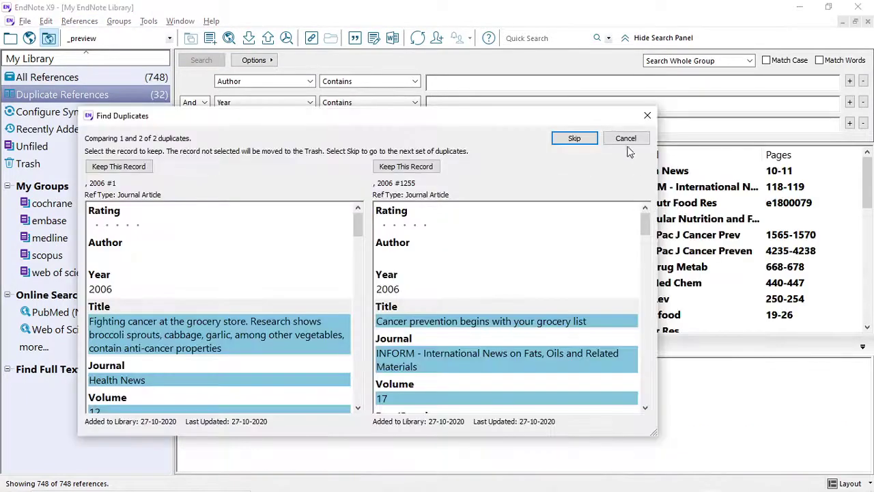
left_click(626, 139)
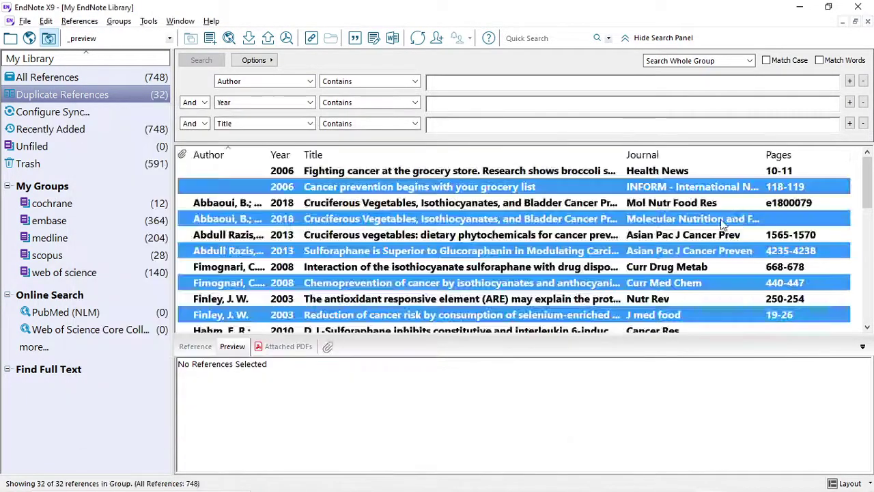
Step: Clear the auto-selection and pick the Jeffery 2008, Kensler 2013 and Kim 2016 duplicate copies
left_click(760, 219)
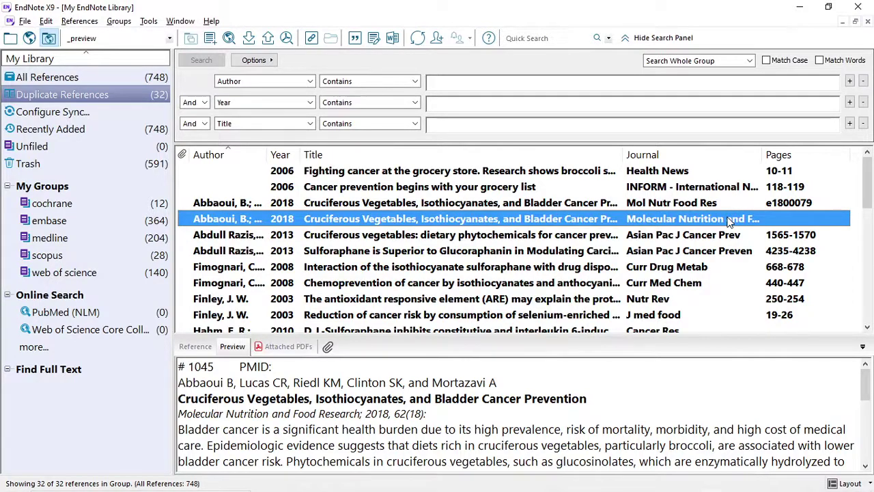
scroll(730, 222, "down", 2)
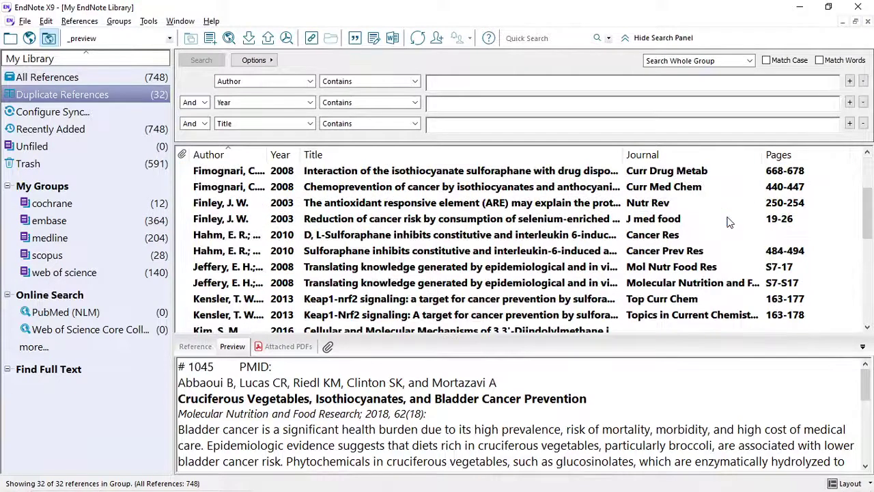
scroll(729, 222, "down", 1)
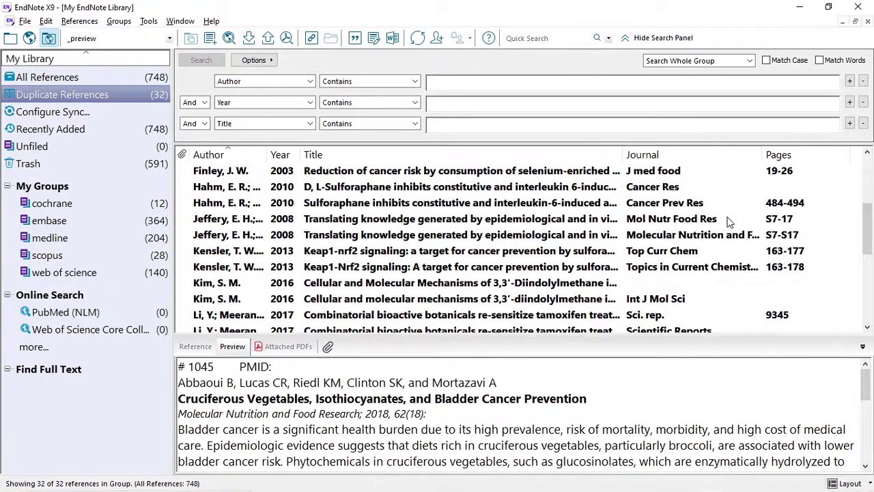
left_click(753, 235)
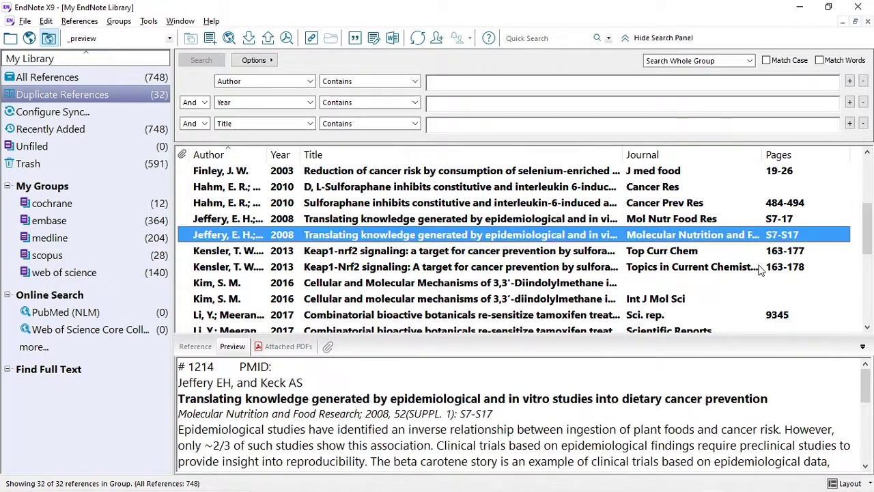
left_click(760, 267, "ctrl")
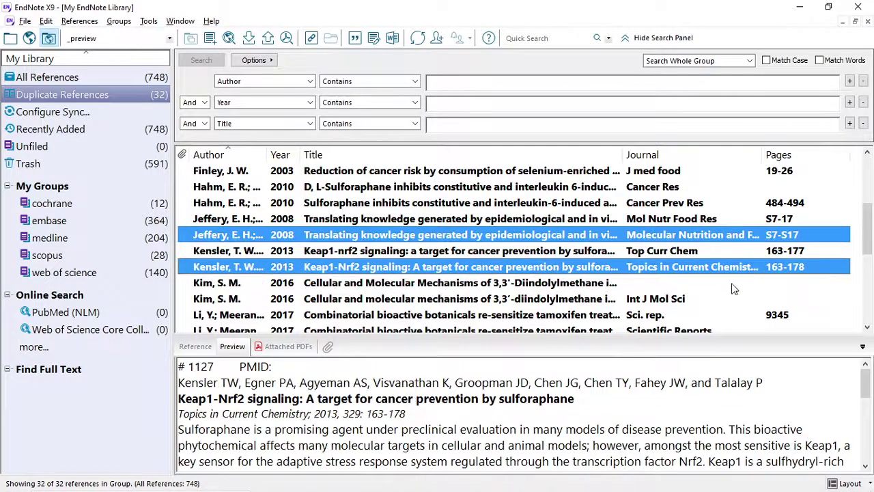
left_click(732, 284, "shift")
scroll(733, 285, "down", 2)
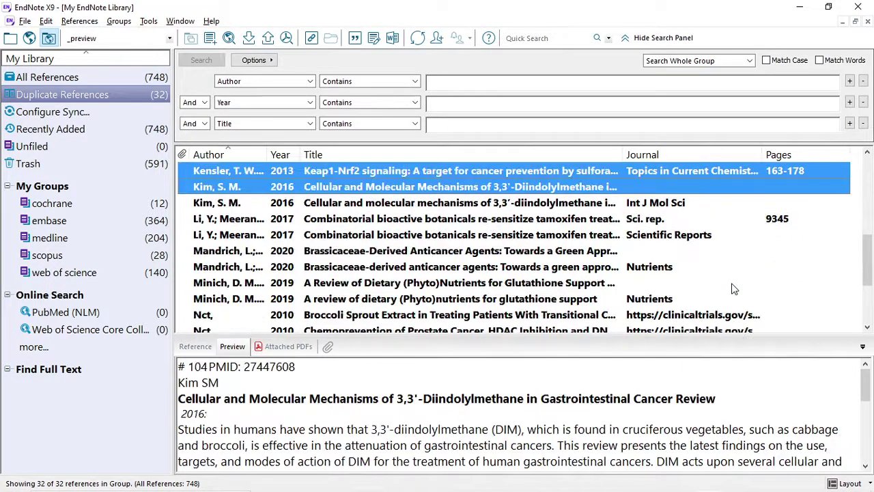
left_click(710, 238, "ctrl")
left_click(708, 251, "ctrl")
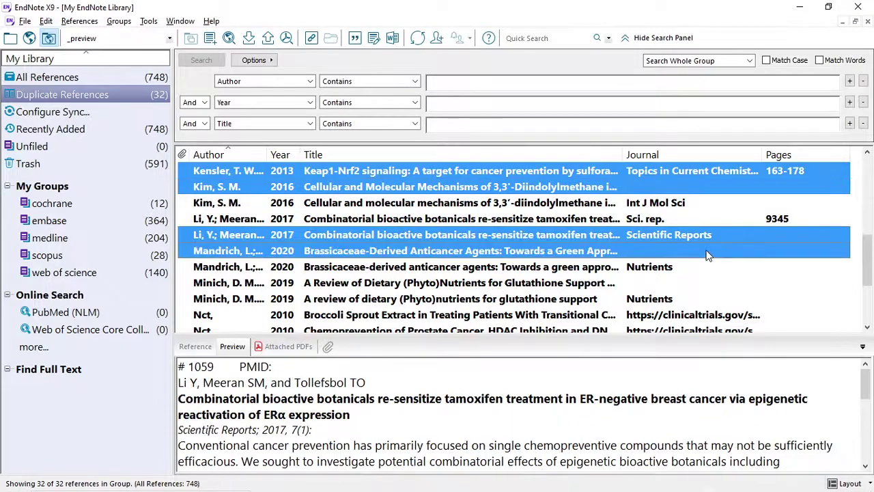
left_click(680, 282)
scroll(676, 287, "down", 3)
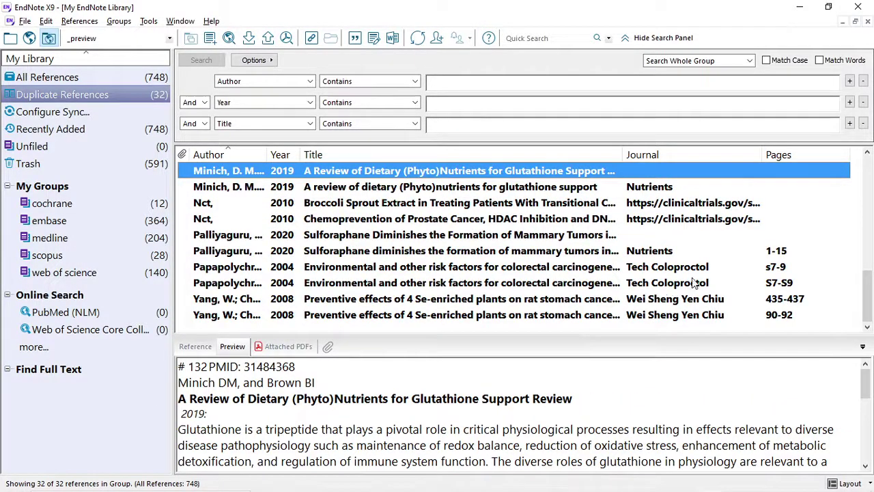
left_click(695, 283, "ctrl")
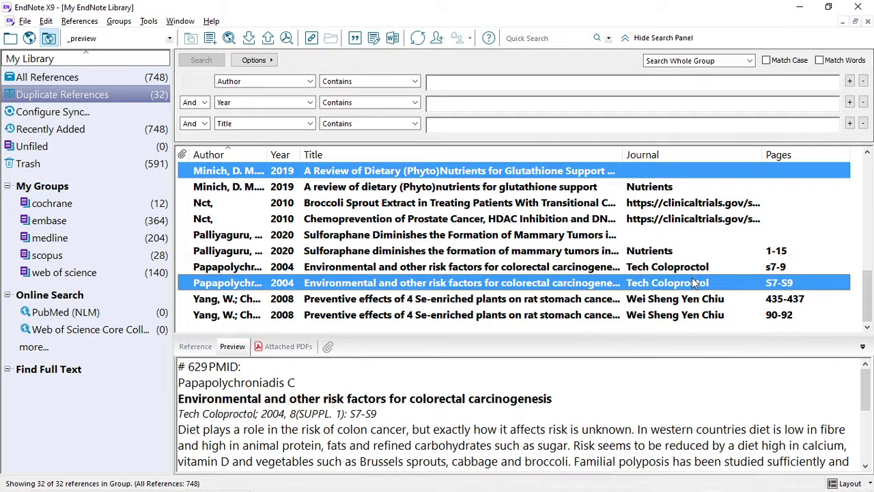
left_click(660, 235, "ctrl")
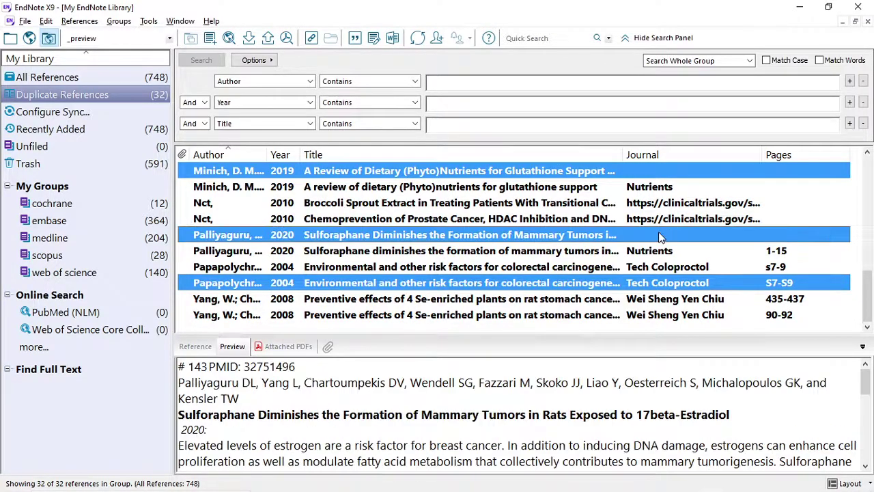
key("Delete")
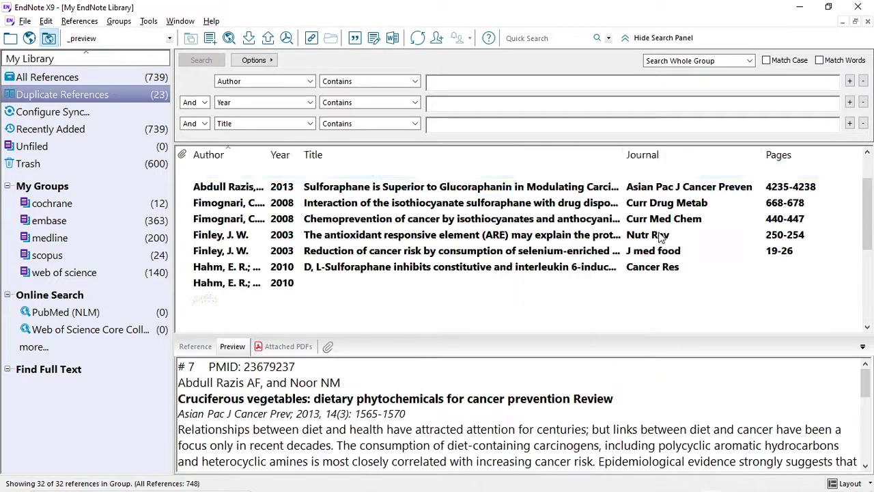